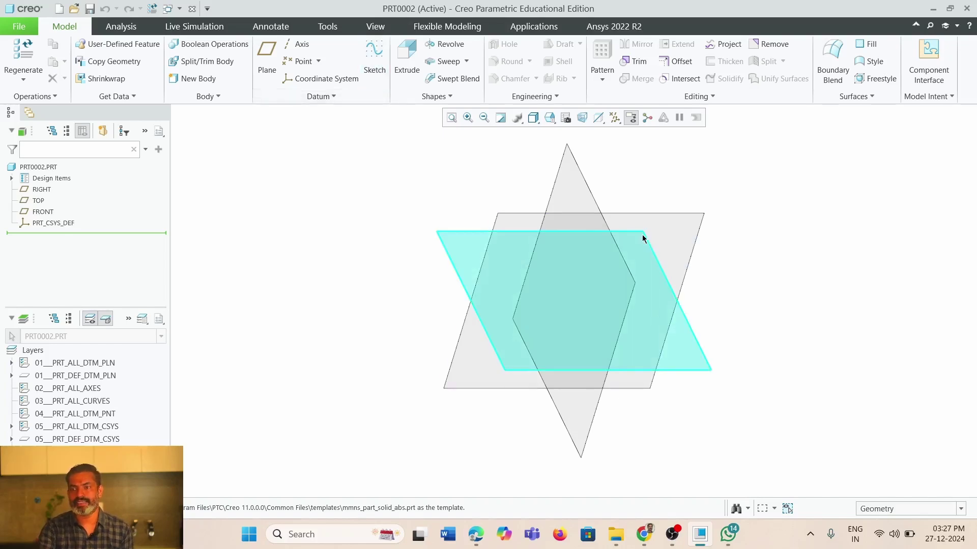
- Start a sketch on the horizontal datum plane and draw a horizontal line about 555 mm long from the origin
click(659, 235)
click(375, 58)
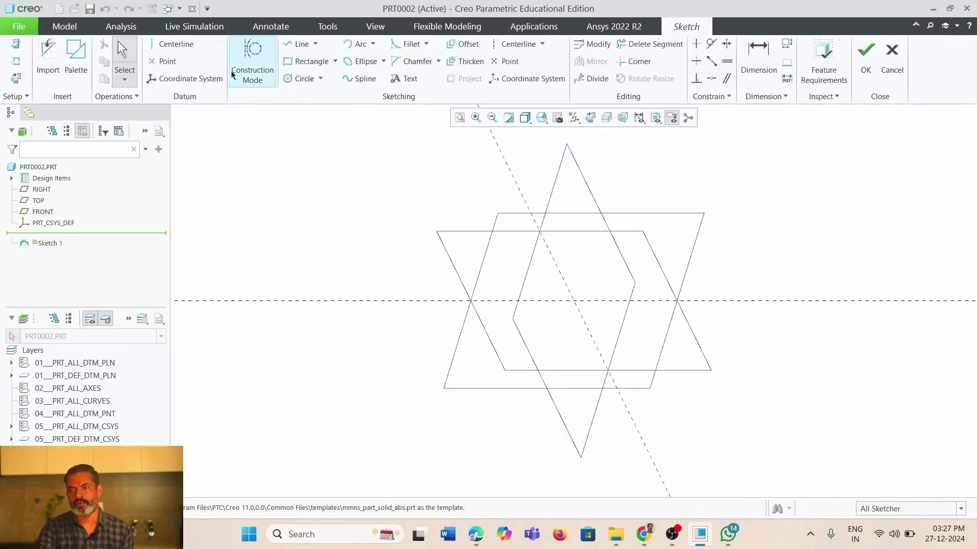
click(297, 43)
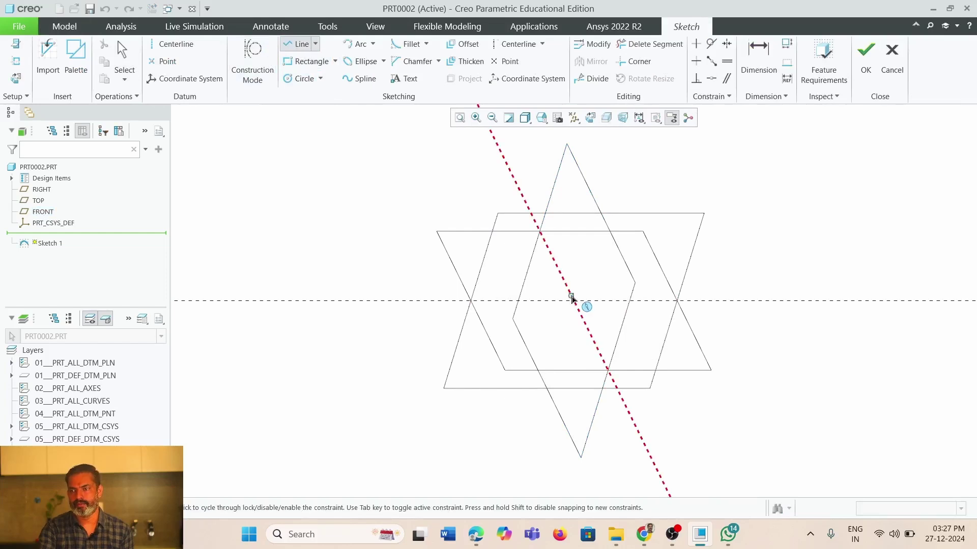
click(573, 301)
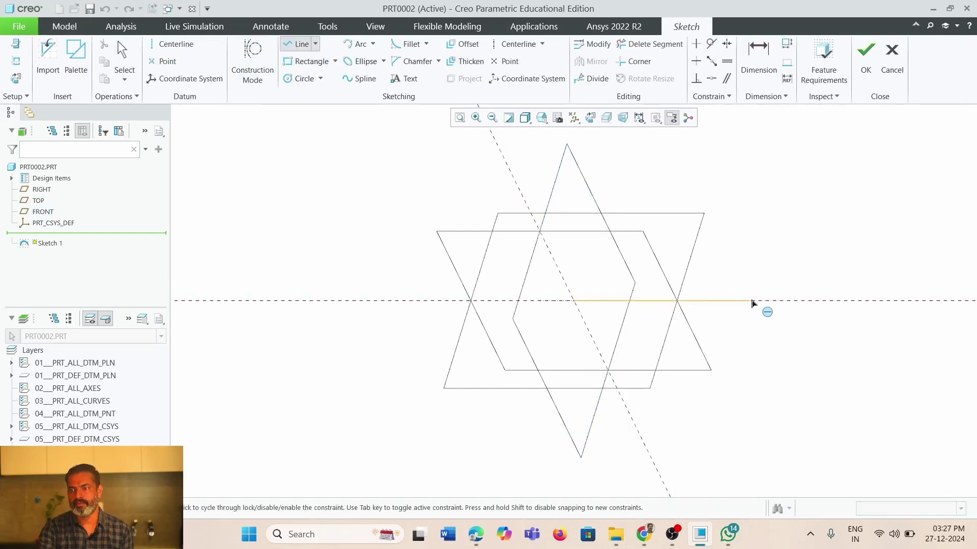
click(798, 301)
middle_click(766, 366)
middle_click(766, 366)
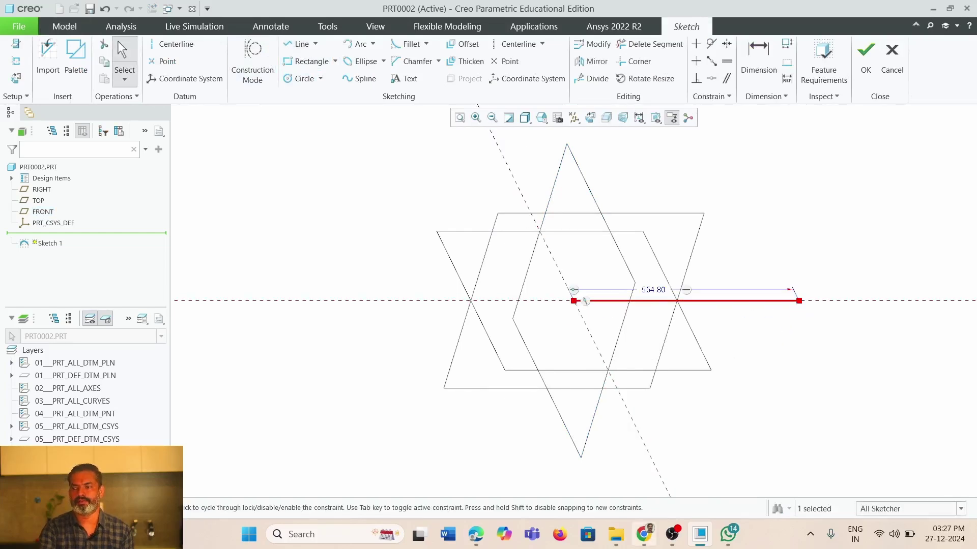
click(667, 539)
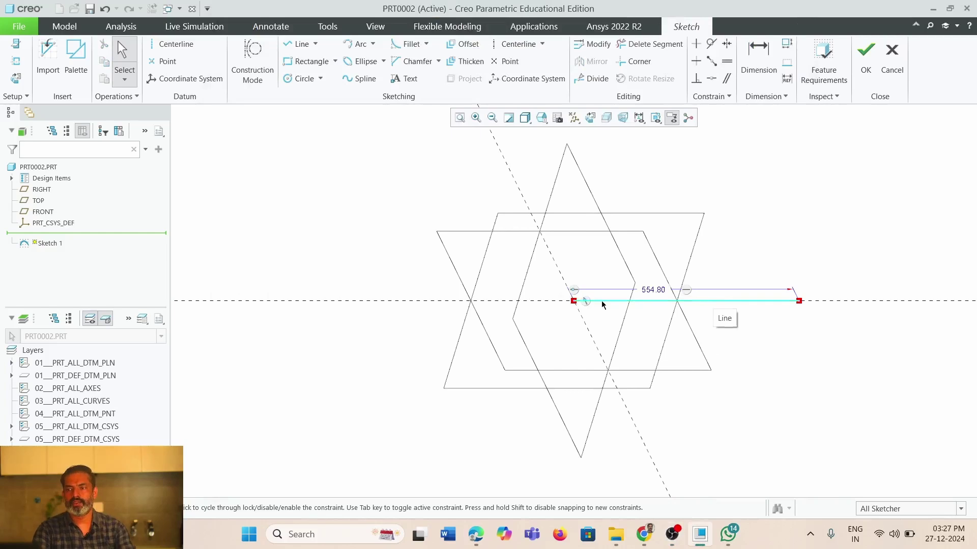
- Set the line's length to 1200 mm
double_click(650, 291)
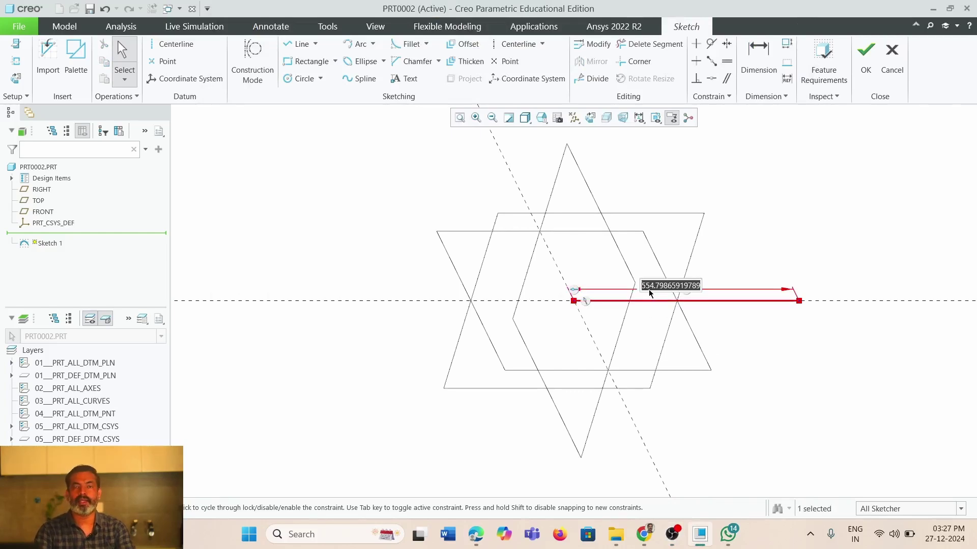
text(1200)
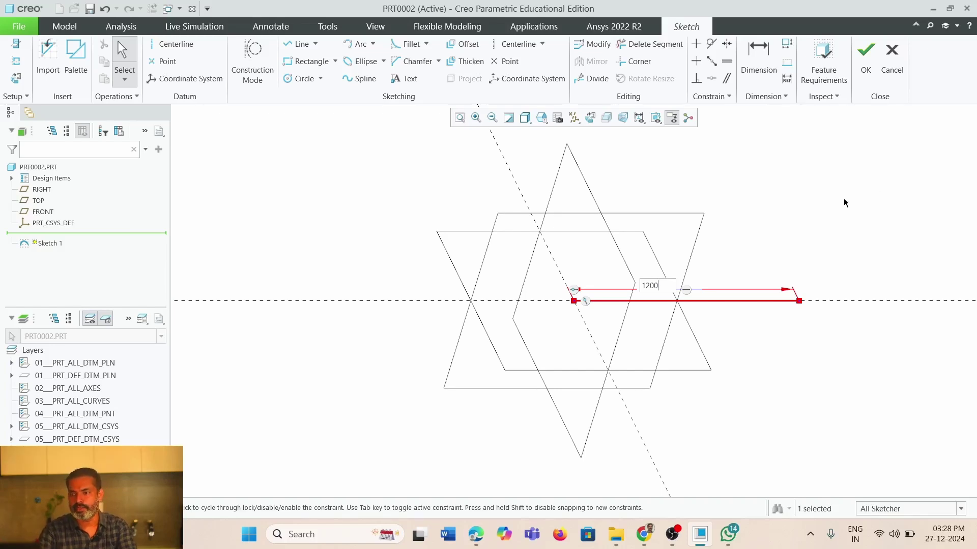
key(Return)
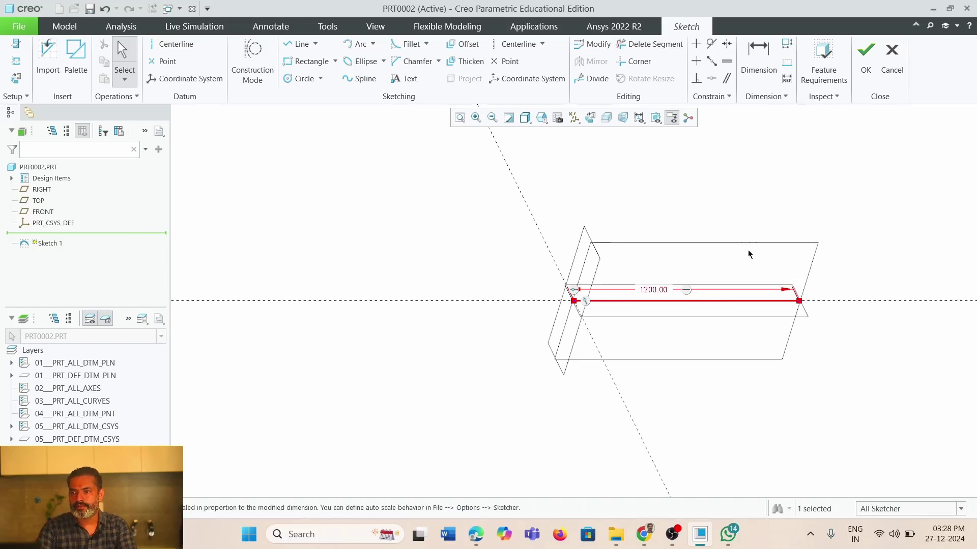
scroll(653, 290, down, 5)
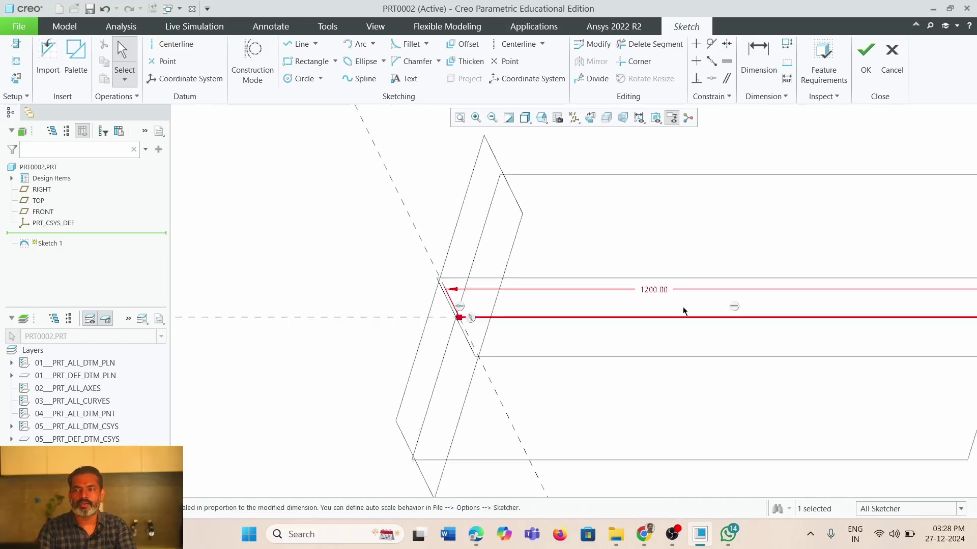
scroll(684, 311, up, 3)
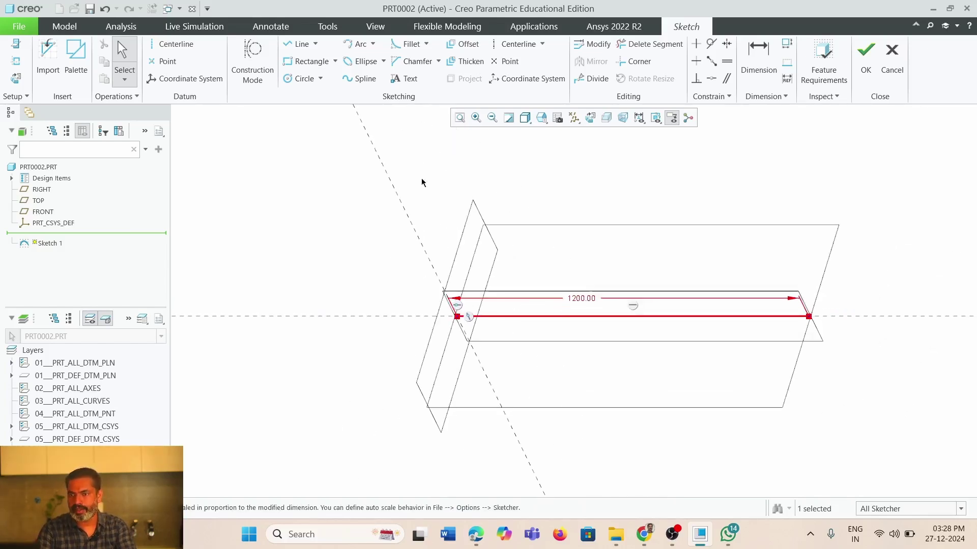
- Place two sketch points on the line, about 362 mm and 852 mm from its start
click(505, 61)
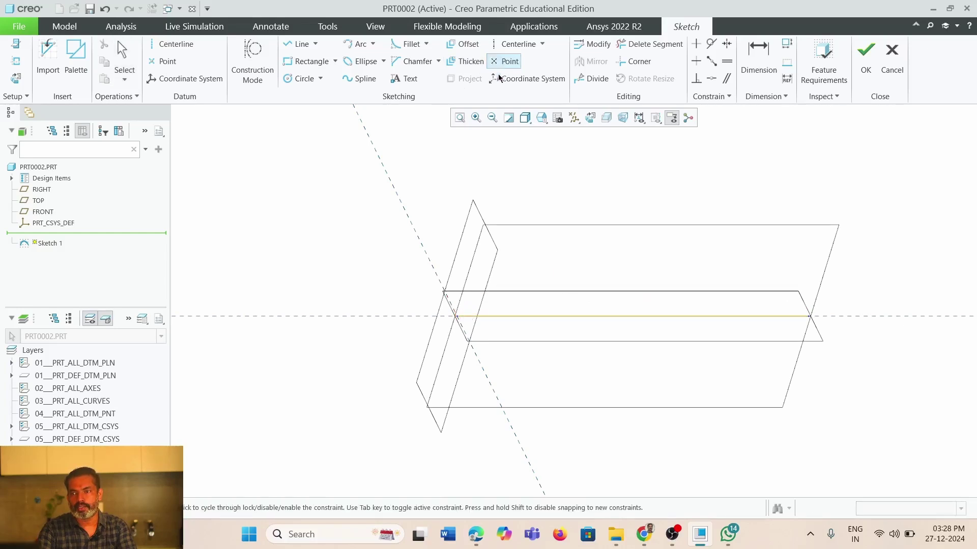
click(563, 317)
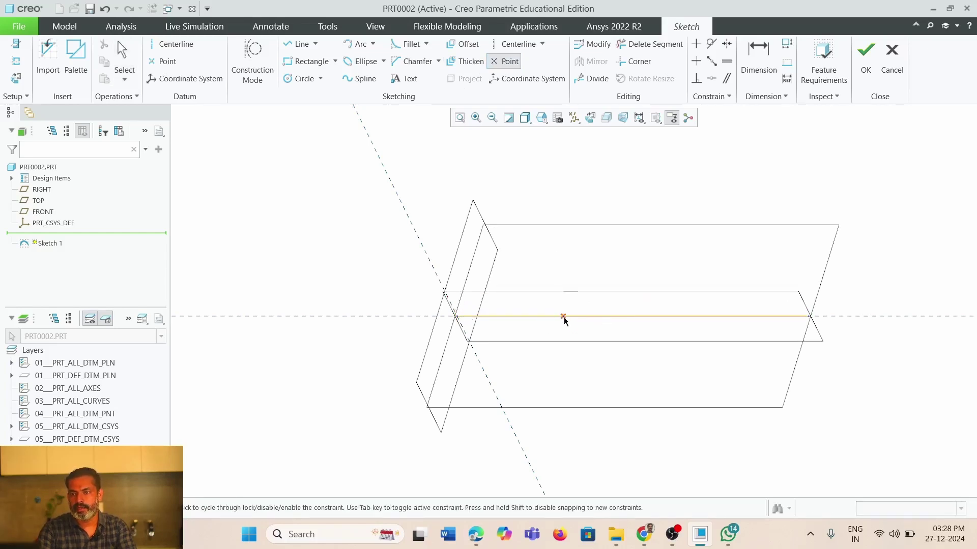
click(706, 317)
middle_click(652, 192)
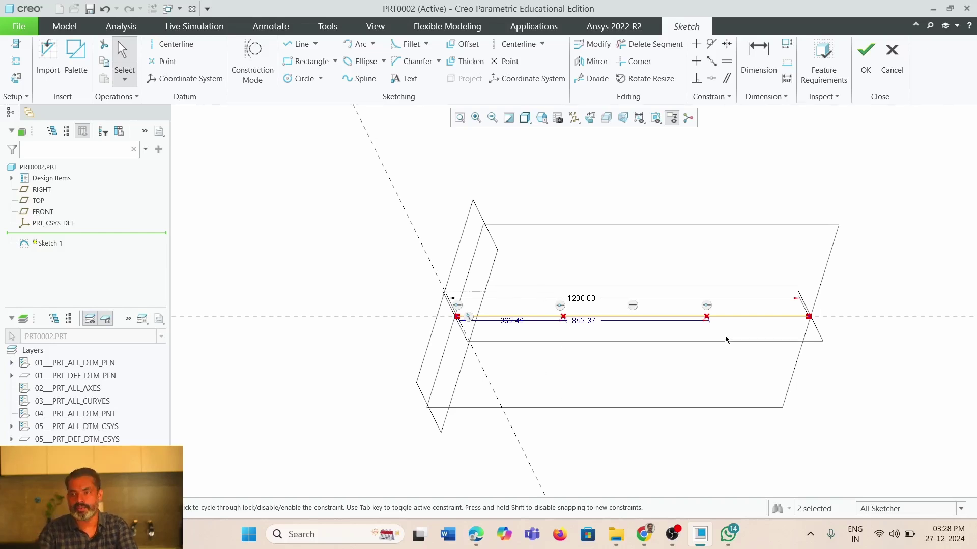
- Set the two points' distances from the line's start to 400 mm and 800 mm
double_click(509, 321)
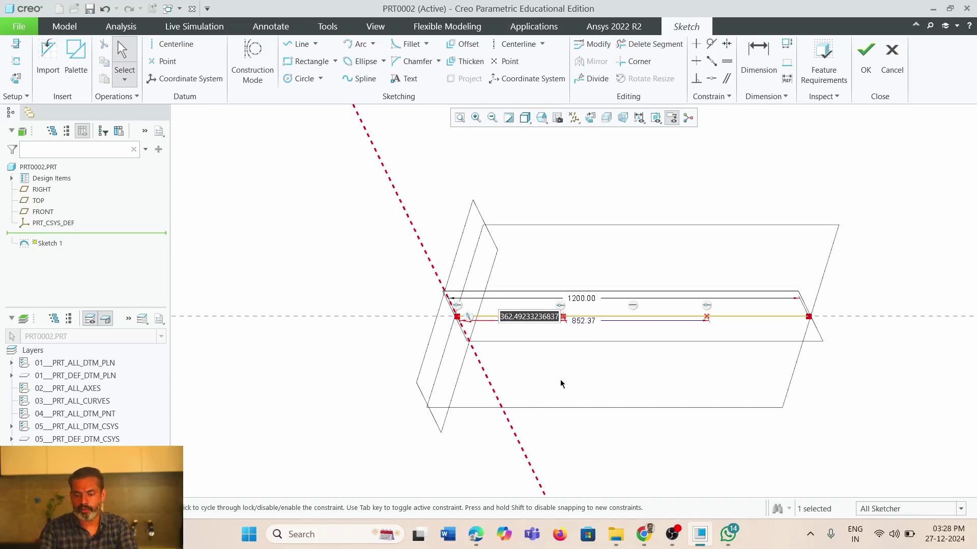
text(400)
key(Return)
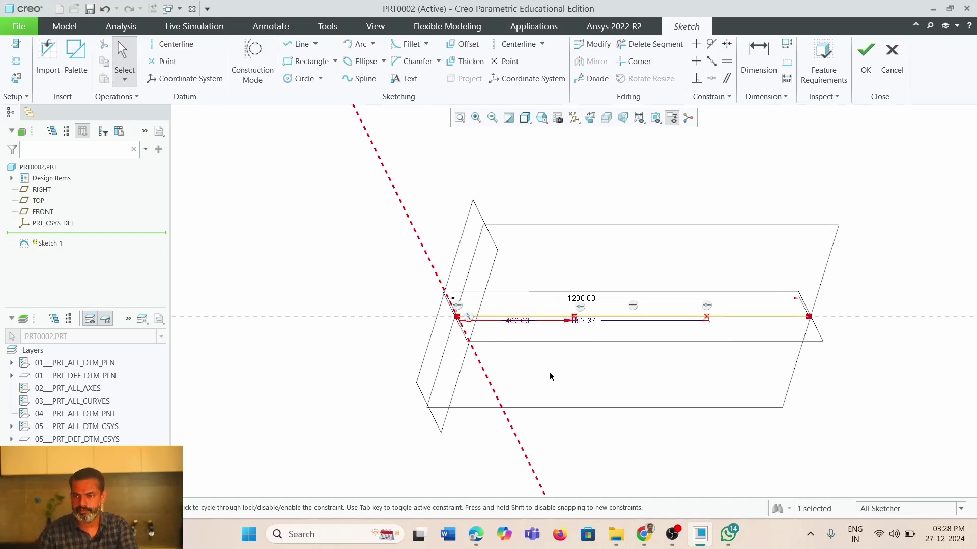
double_click(594, 321)
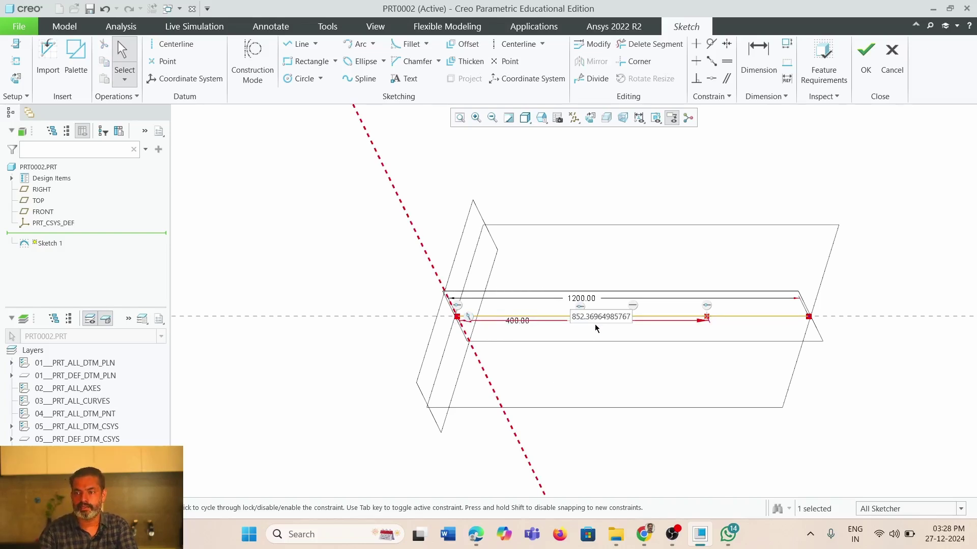
double_click(591, 319)
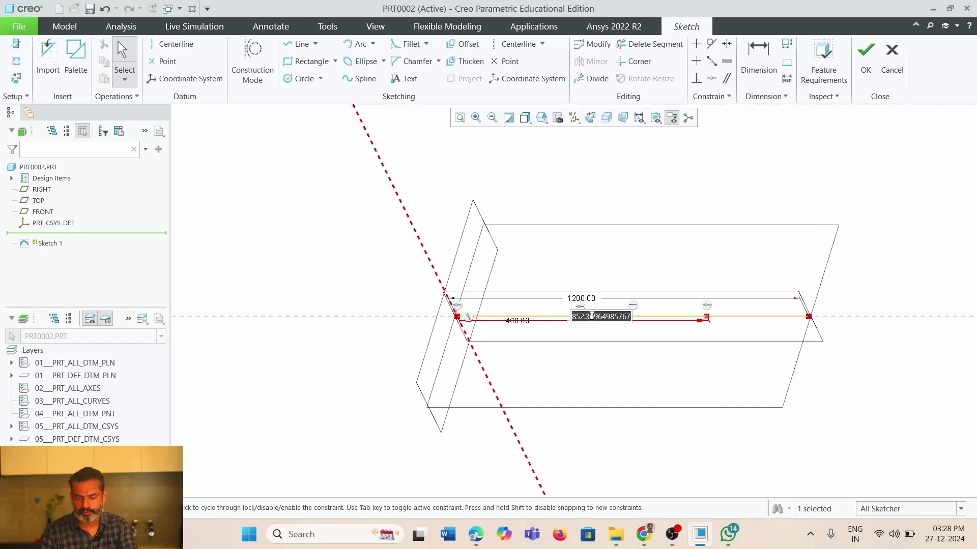
text(800)
key(Return)
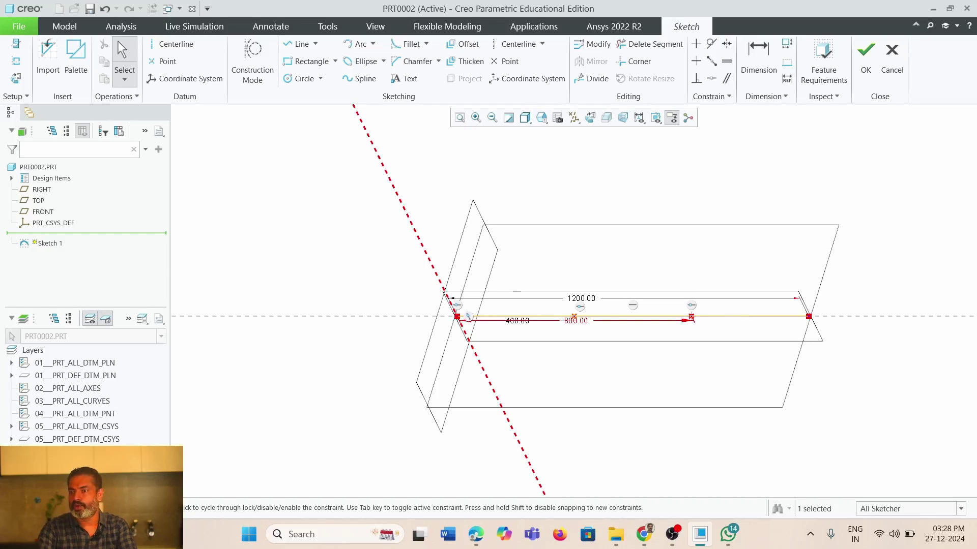
- Place geometry datum points on both sketch points and finish the sketch
click(162, 61)
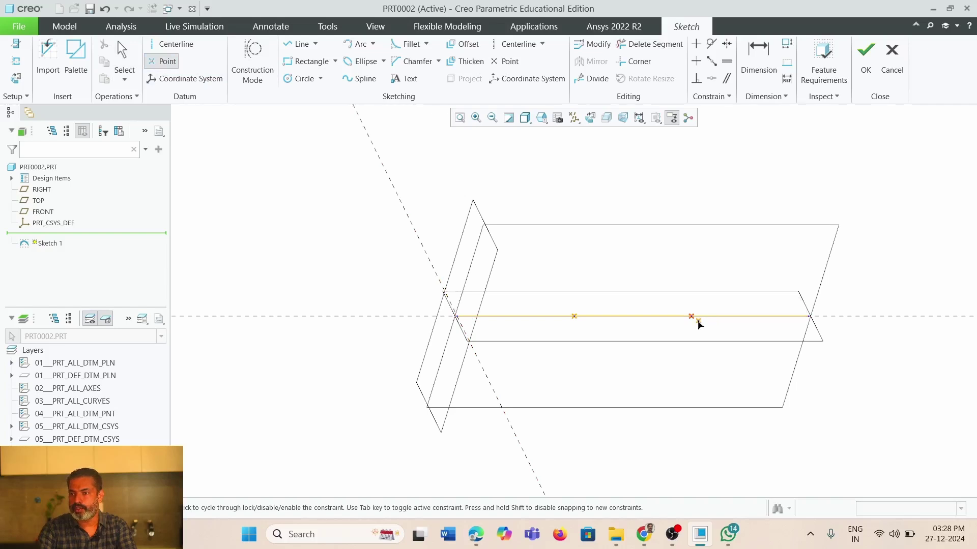
middle_click(700, 222)
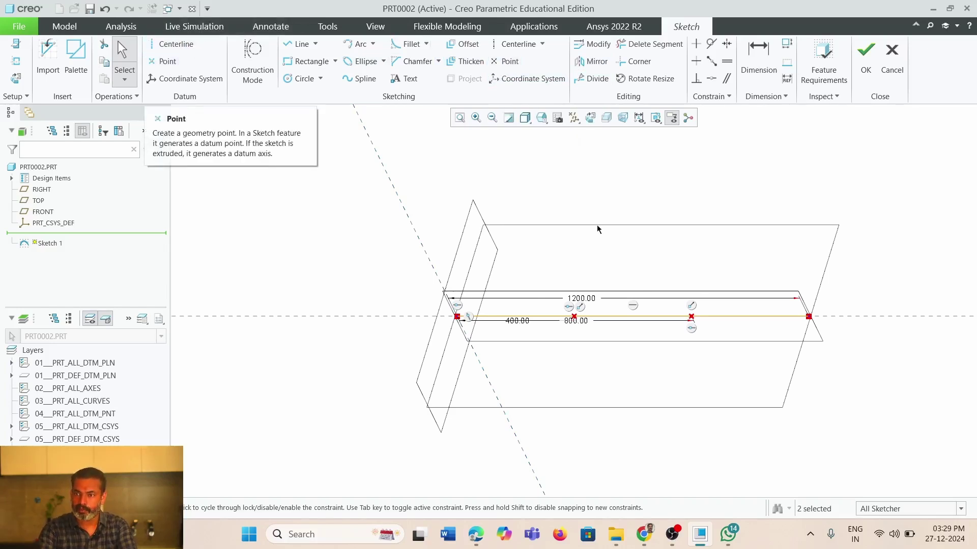
click(856, 79)
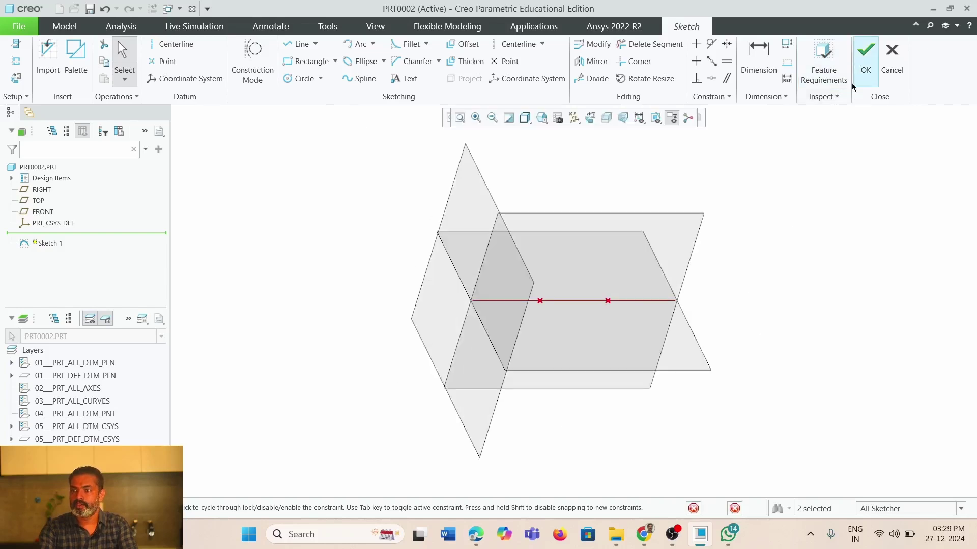
mouse_move(709, 316)
middle_down()
mouse_move(680, 301)
mouse_move(602, 378)
mouse_move(613, 382)
mouse_move(608, 400)
middle_up()
scroll(602, 378, down, 4)
scroll(548, 370, up, 5)
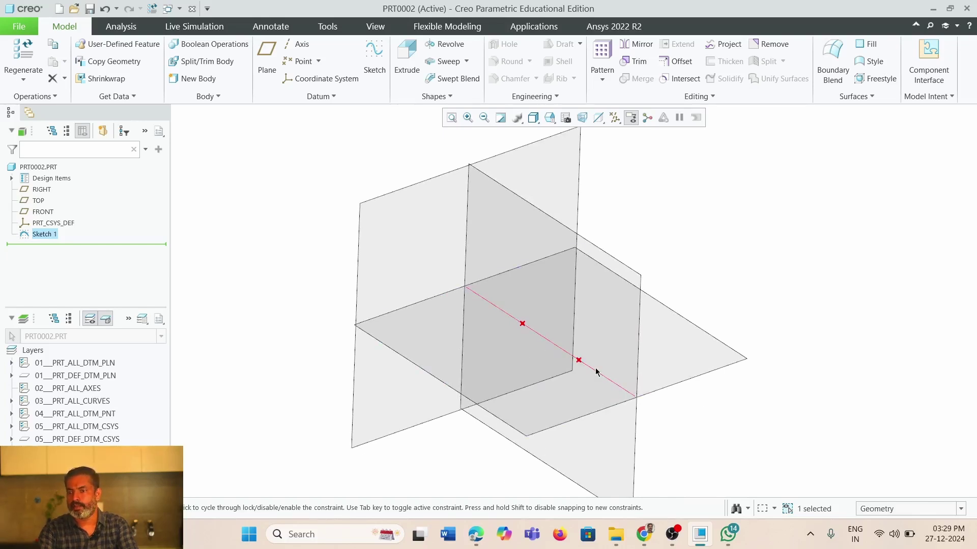
- Start a solid Swept Blend with the sketched line as trajectory and begin sketching section 1 at its start
click(451, 81)
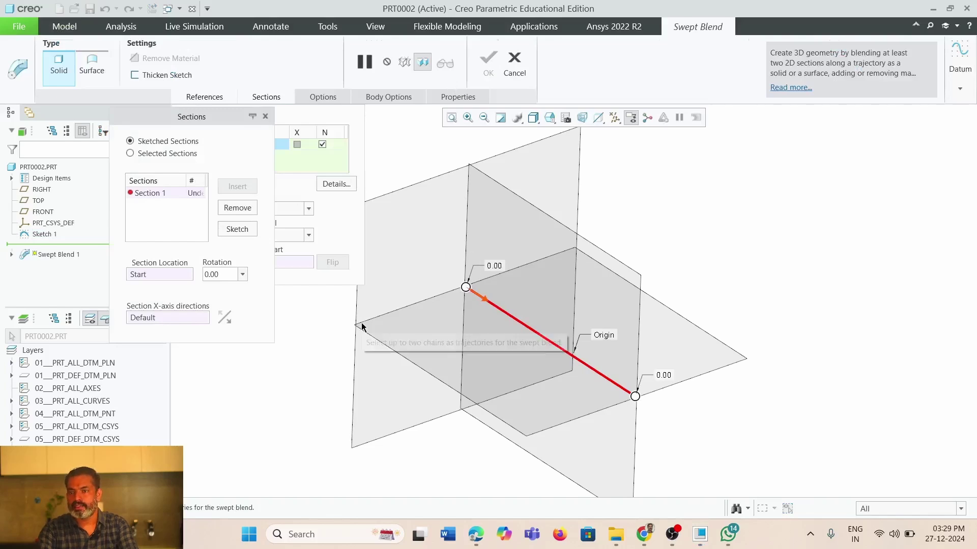
click(204, 96)
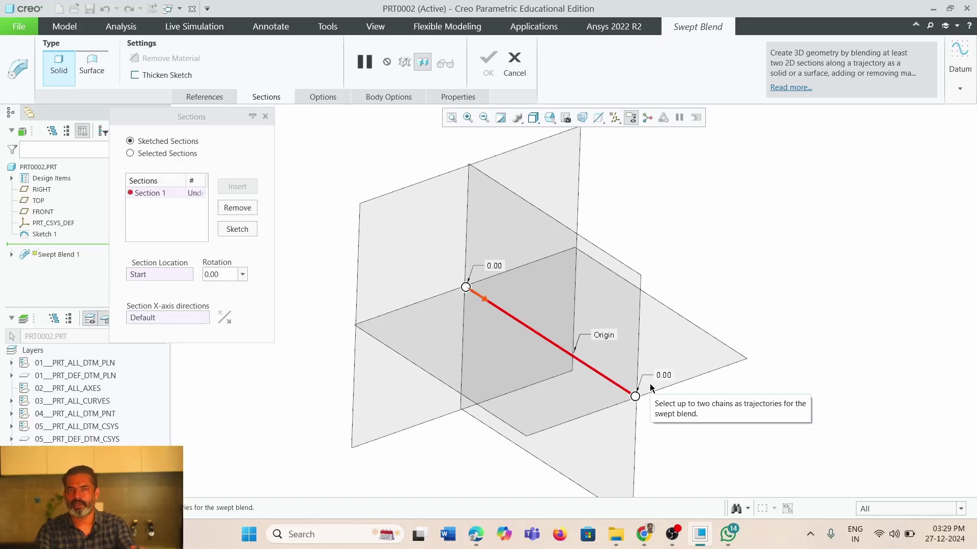
click(237, 229)
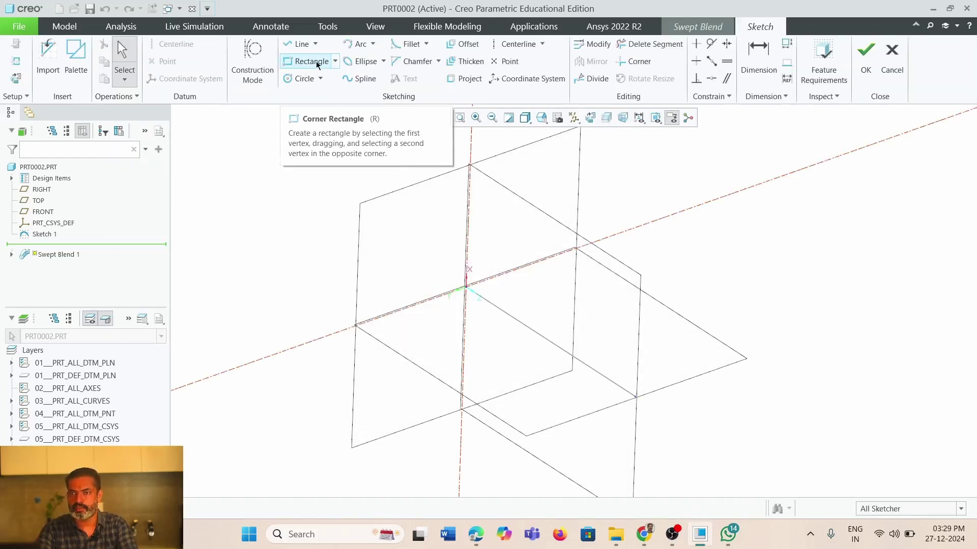
- Sketch a center rectangle about 400 mm wide and 150 mm high at the trajectory's start point
click(335, 61)
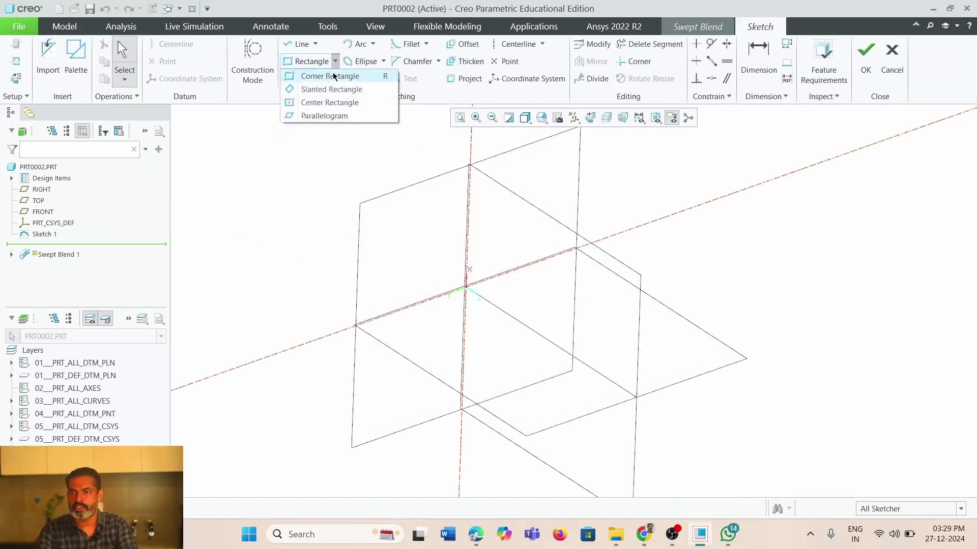
click(321, 101)
click(466, 287)
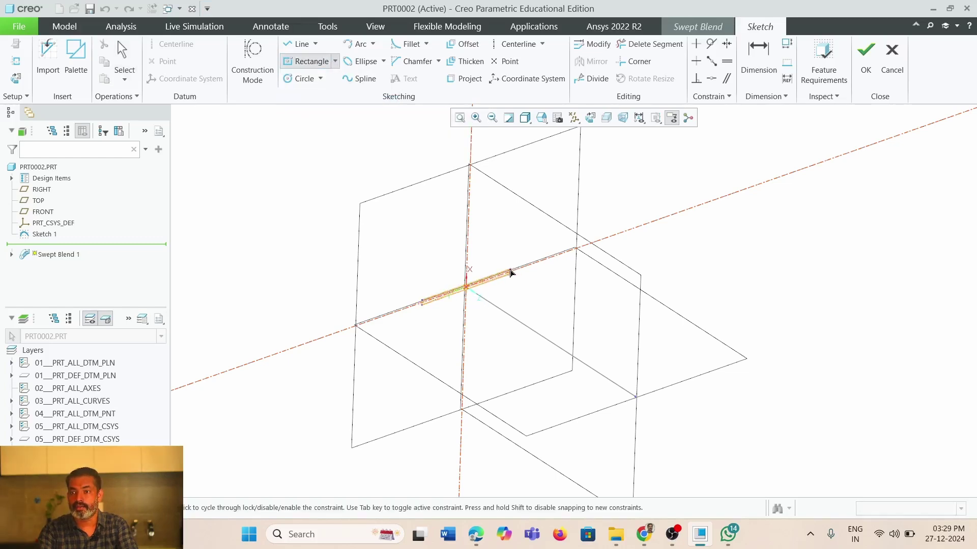
click(502, 263)
middle_click(486, 282)
scroll(486, 281, down, 3)
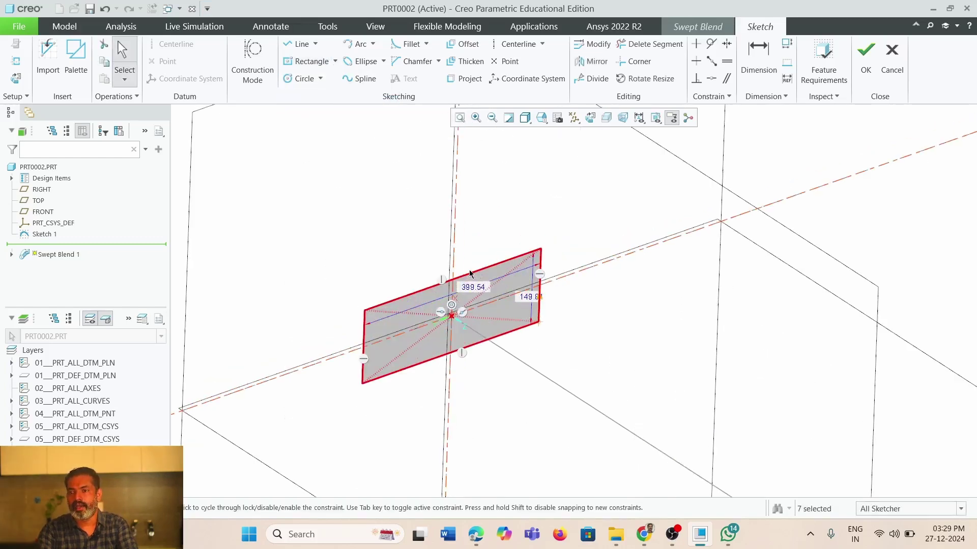
- Set the rectangle's width to 50 mm and height to 5 mm, and finish the first section
double_click(481, 283)
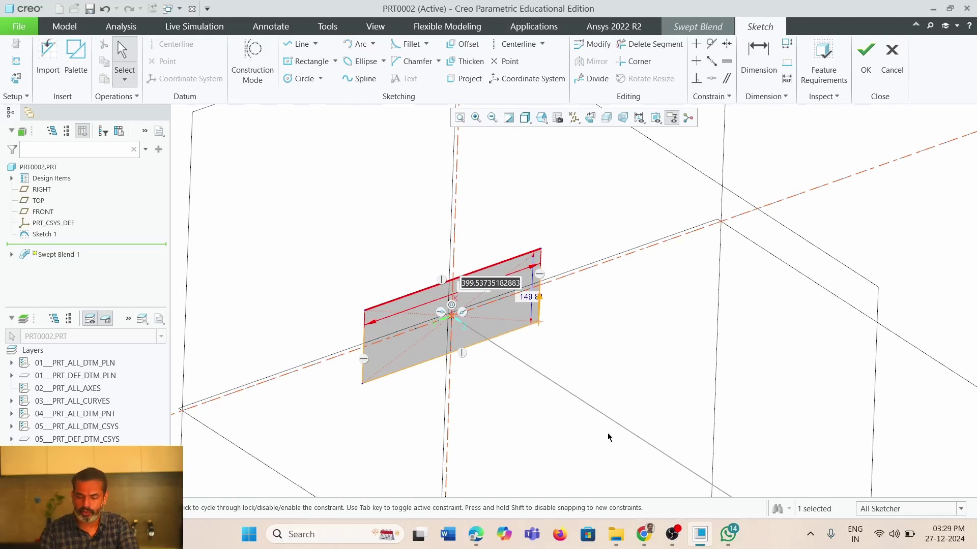
text(50)
key(Return)
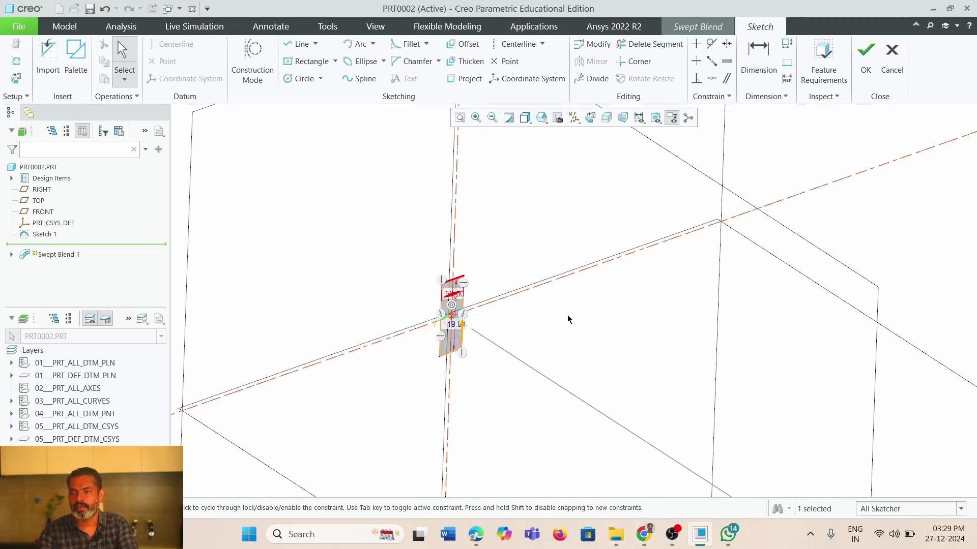
scroll(506, 341, down, 3)
double_click(344, 301)
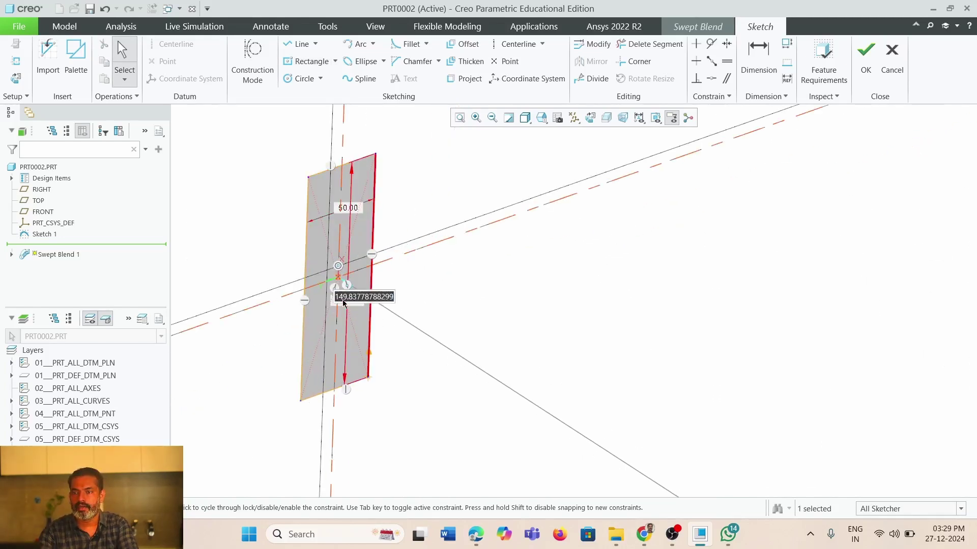
text(5)
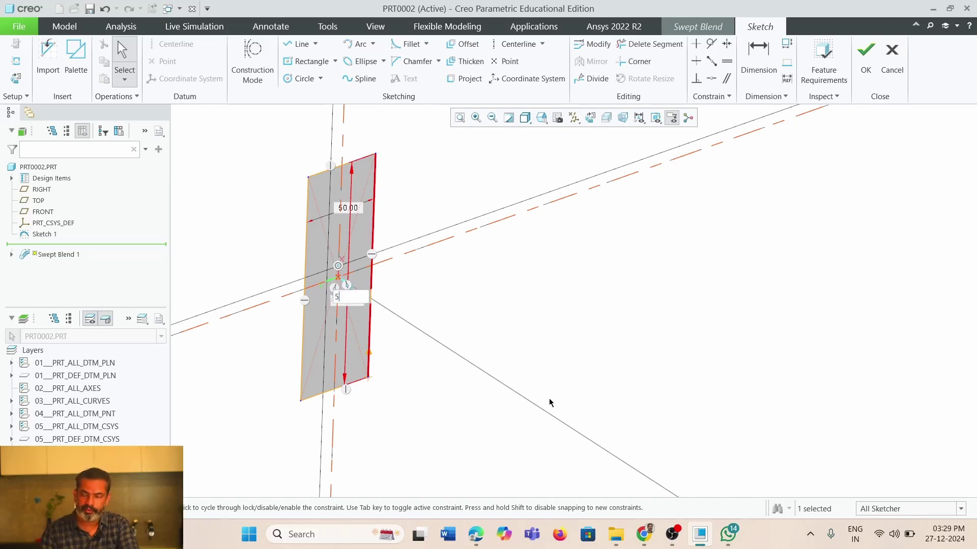
key(Return)
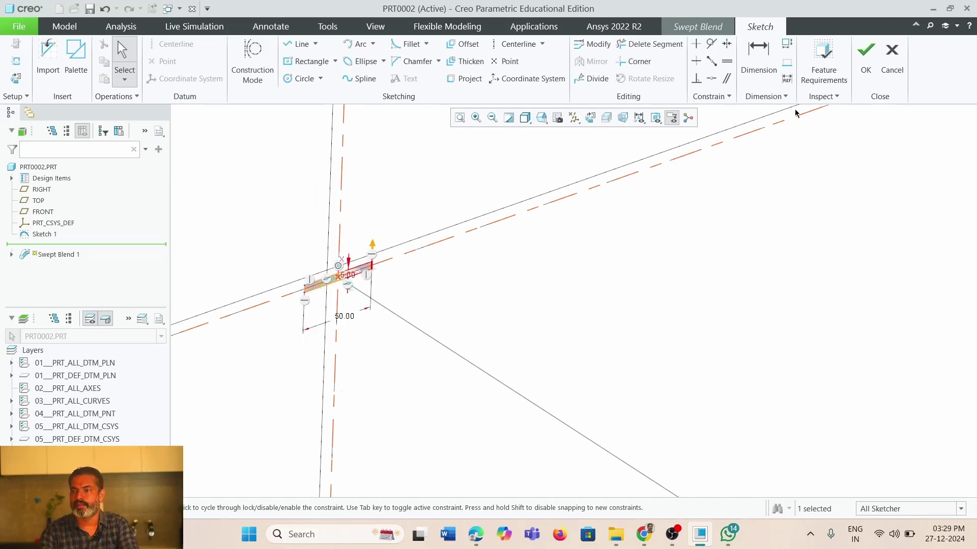
click(865, 58)
- Insert section 2, turn on datum point display, locate the section at the first intermediate trajectory point, and start sketching it
scroll(381, 324, up, 3)
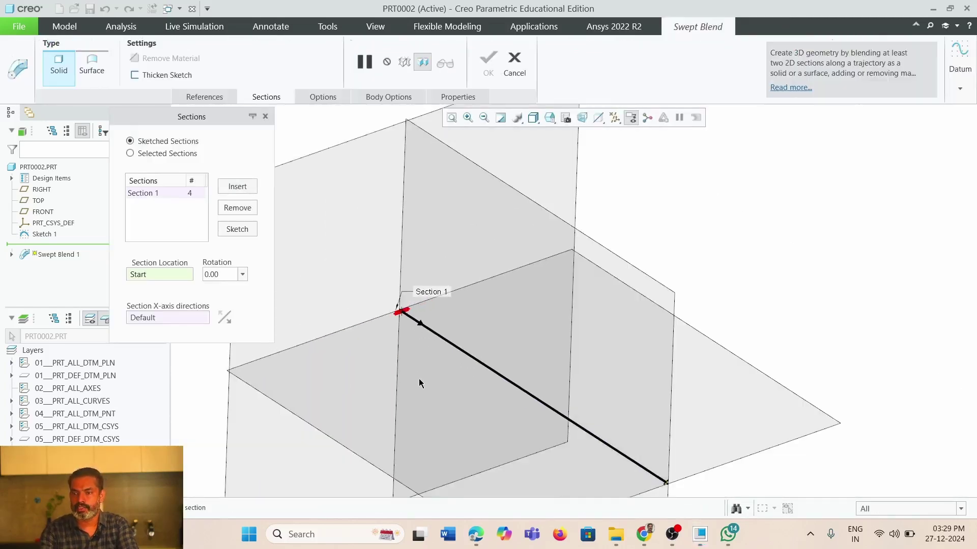
scroll(418, 377, down, 1)
click(237, 186)
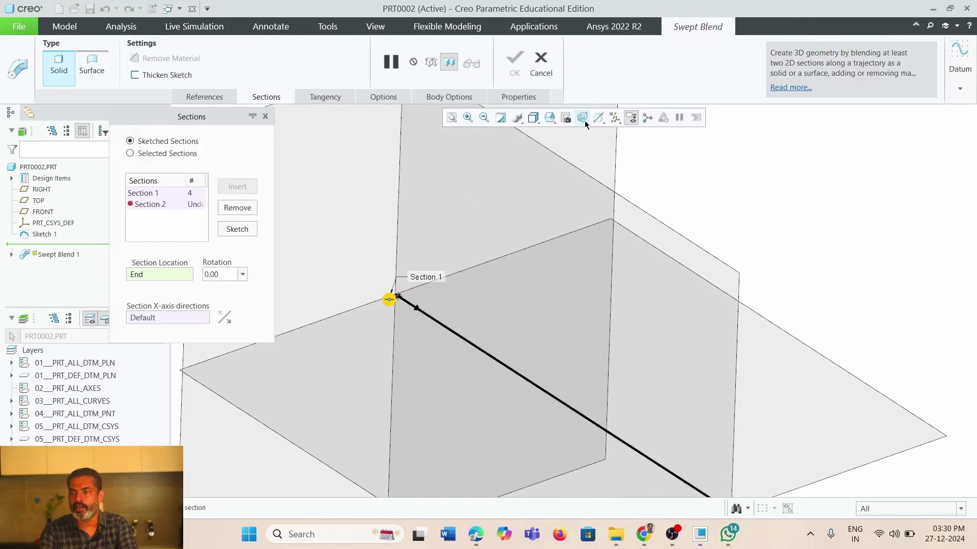
click(614, 118)
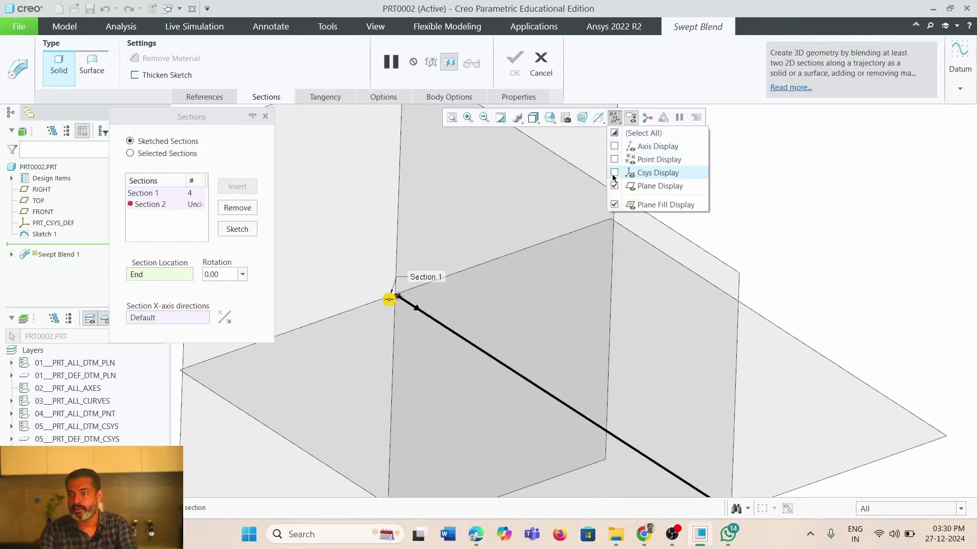
click(614, 159)
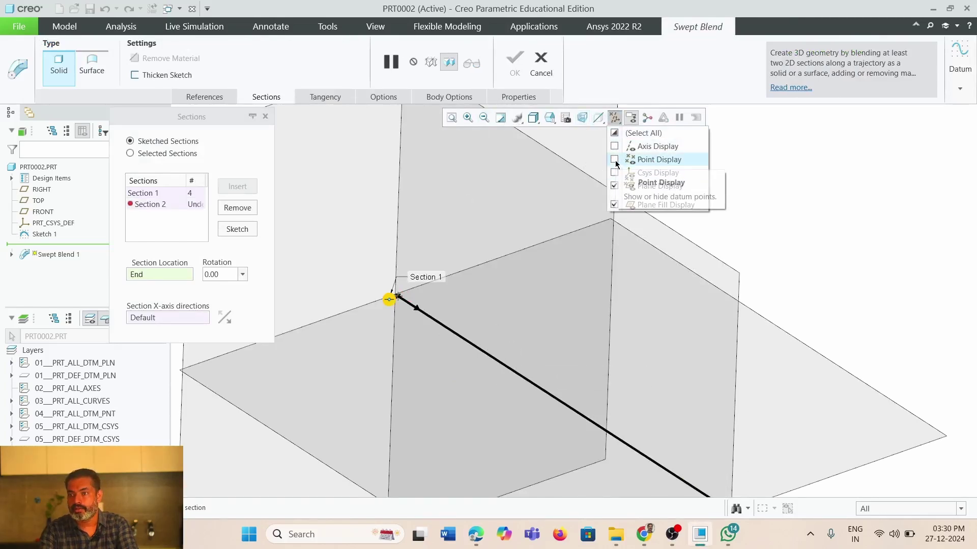
click(508, 367)
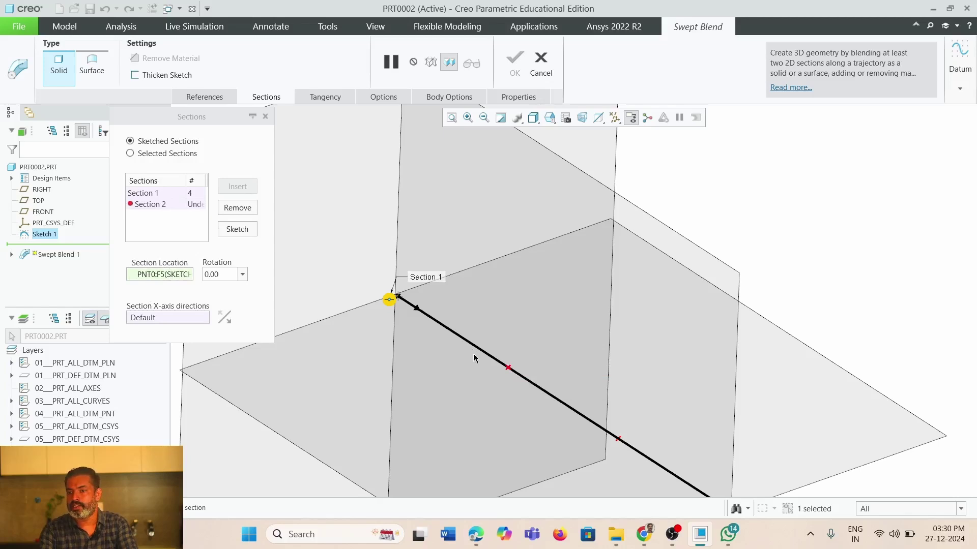
click(236, 230)
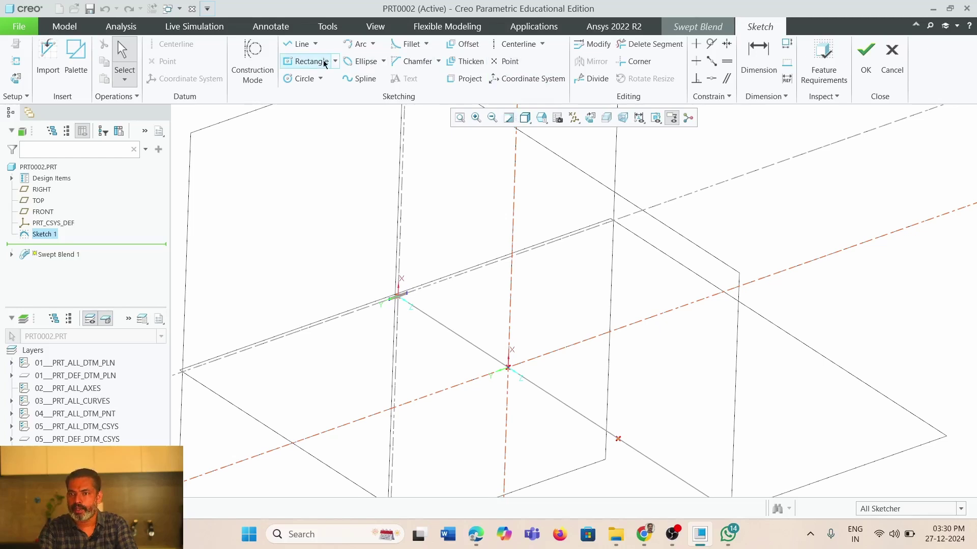
- Sketch a center rectangle about 50 mm high and 4.7 mm wide at the section 2 origin, and finish the section
click(306, 61)
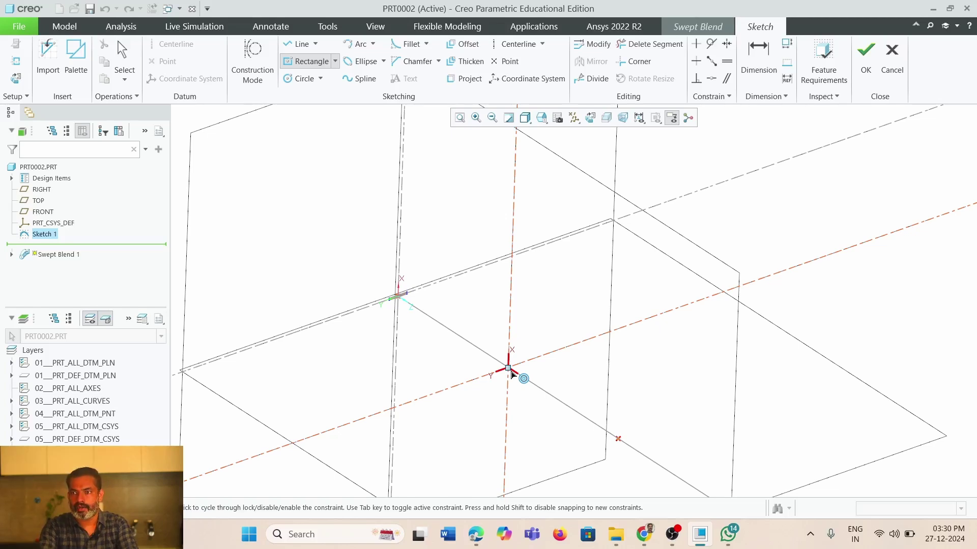
click(590, 117)
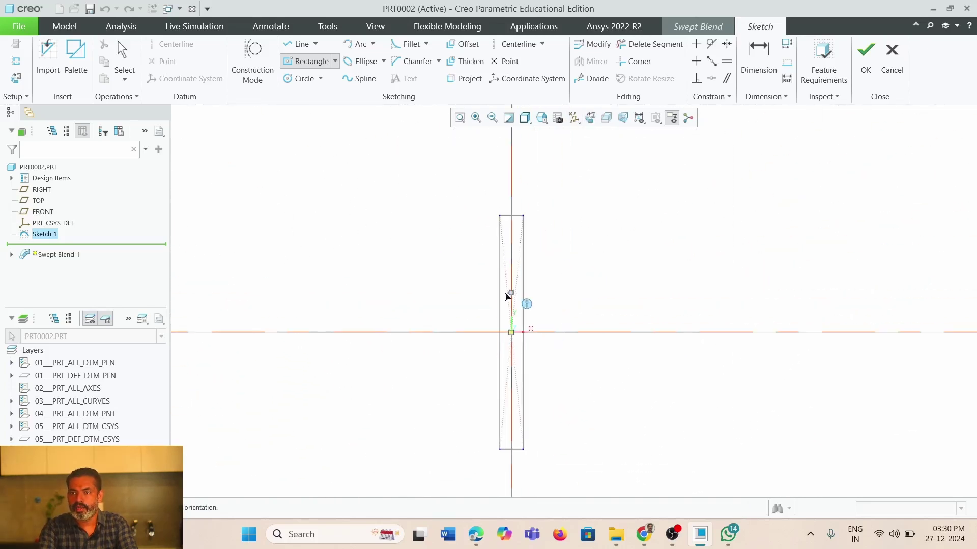
click(512, 334)
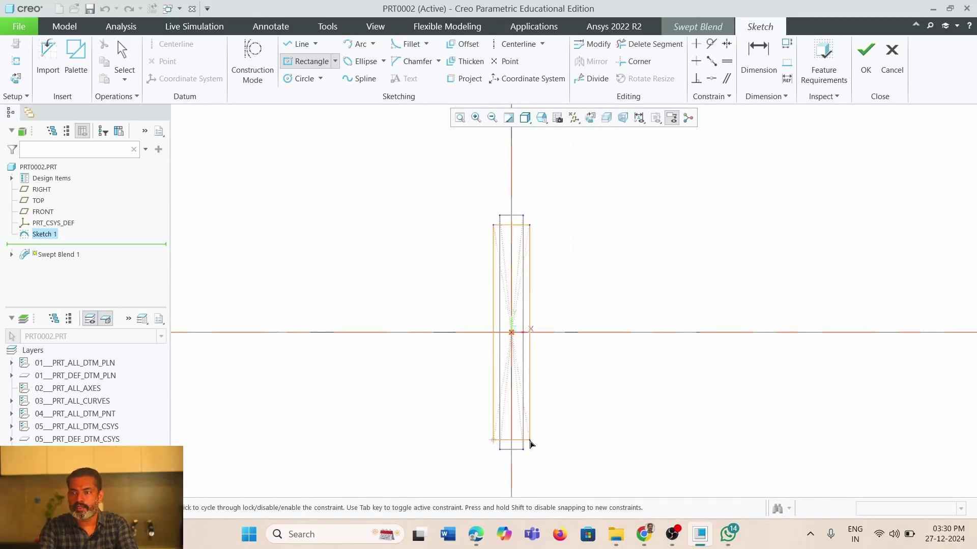
click(525, 452)
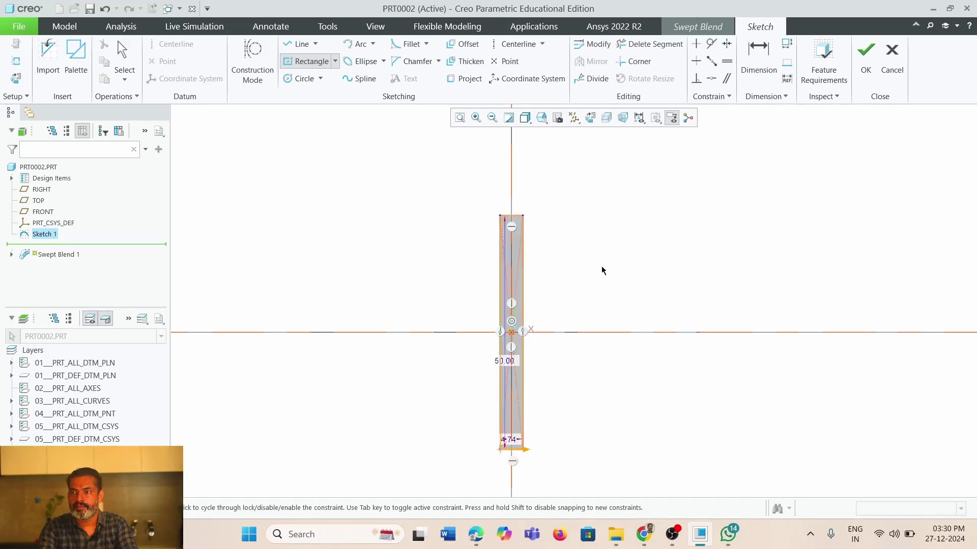
middle_click(602, 270)
click(866, 56)
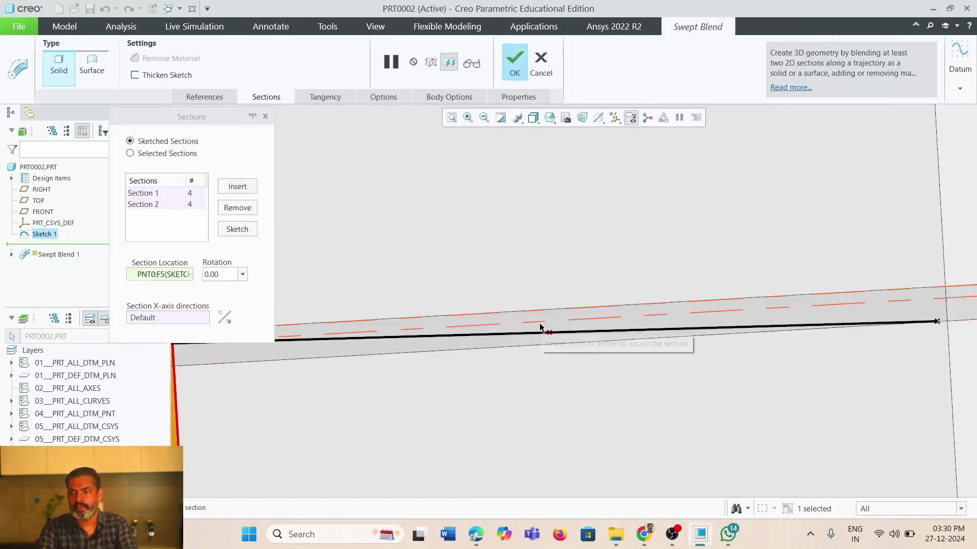
- Examine the blend end at section 2, reopen the section's sketch to check its start point corner and direction, and close the sketch
middle_drag(493, 268, 415, 350)
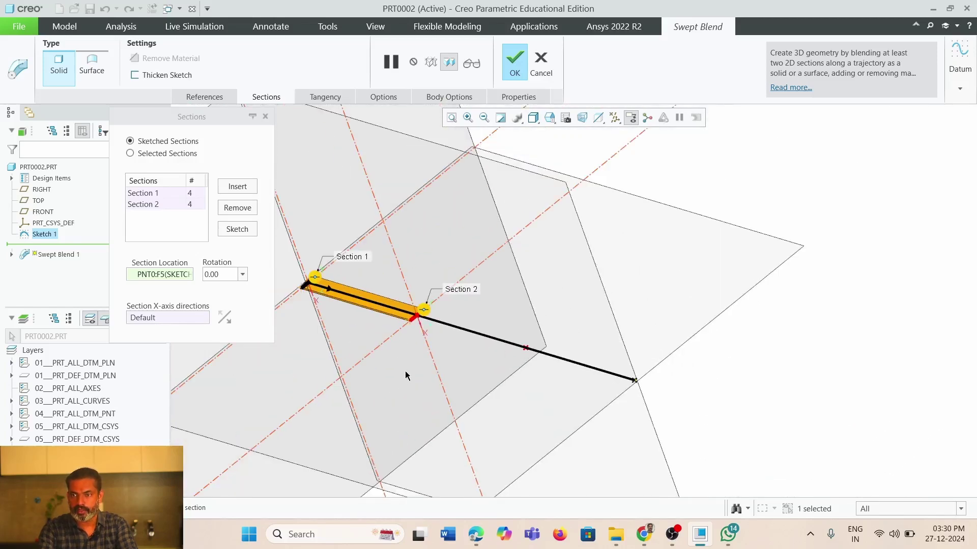
scroll(377, 323, up, 3)
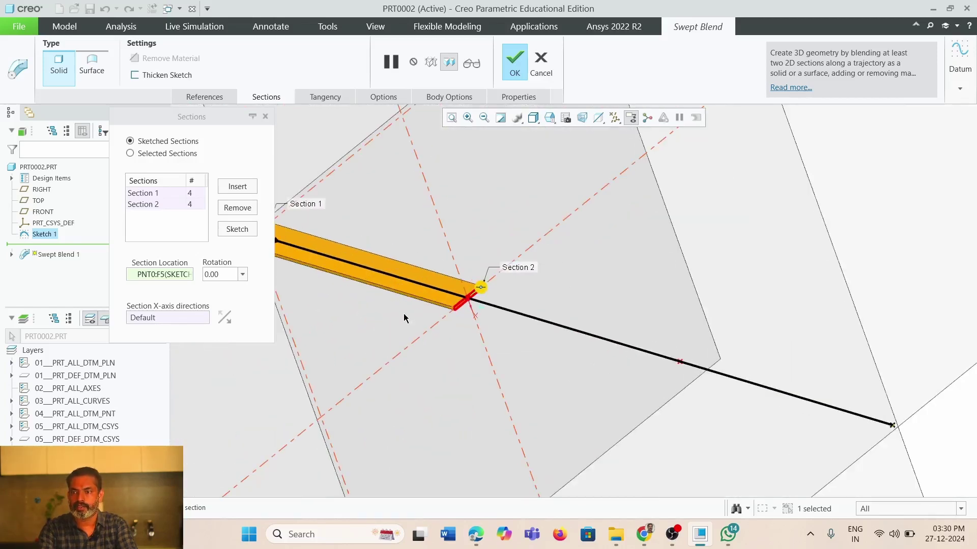
scroll(407, 316, down, 1)
scroll(430, 283, up, 4)
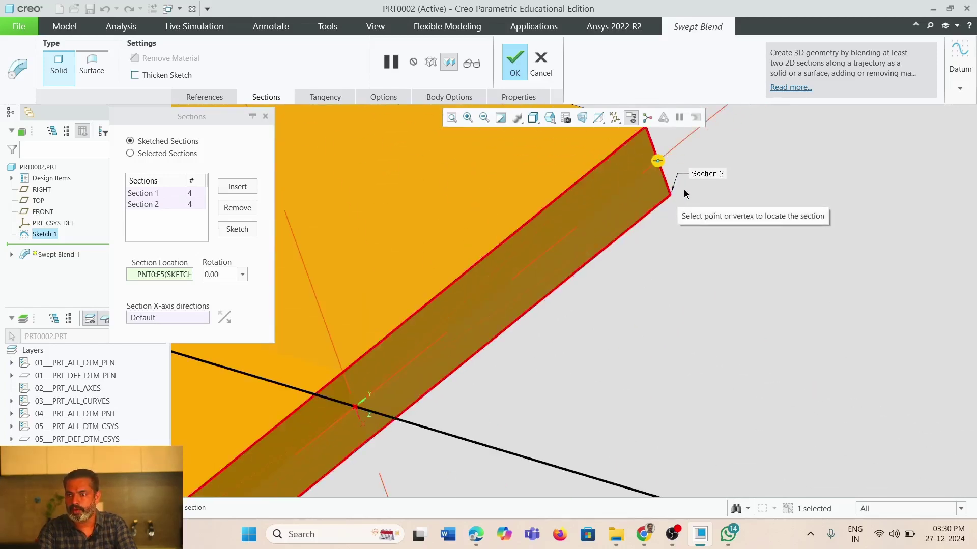
scroll(671, 198, down, 4)
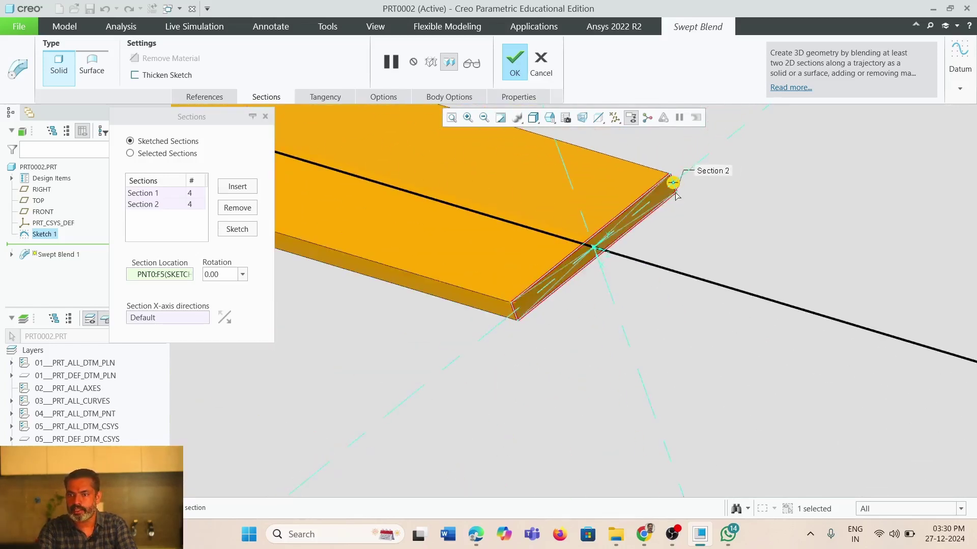
click(157, 204)
click(235, 230)
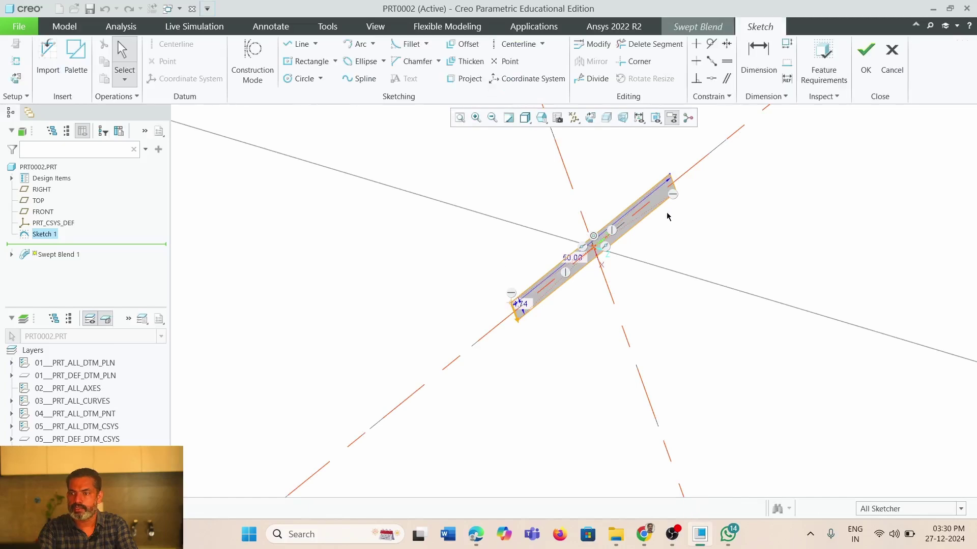
scroll(509, 320, up, 3)
scroll(553, 295, up, 5)
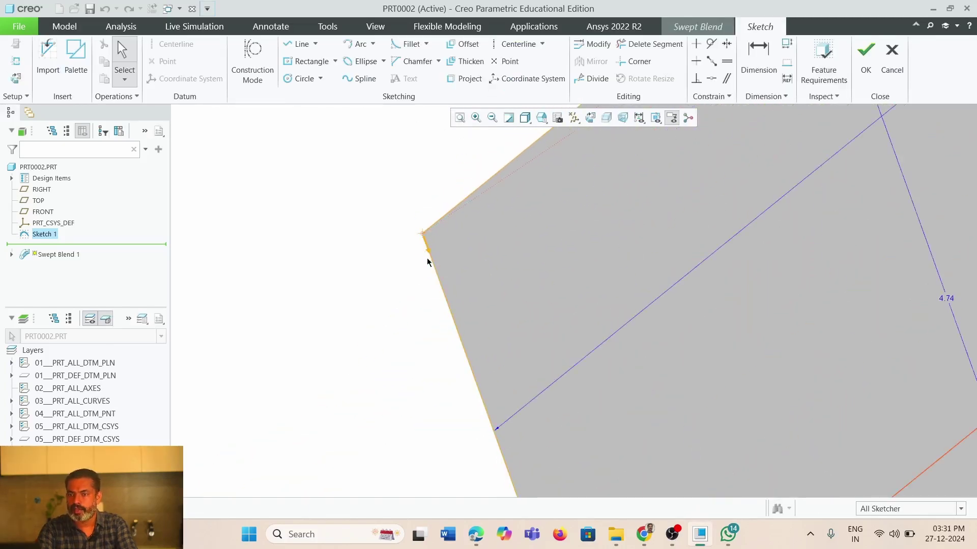
scroll(422, 254, down, 10)
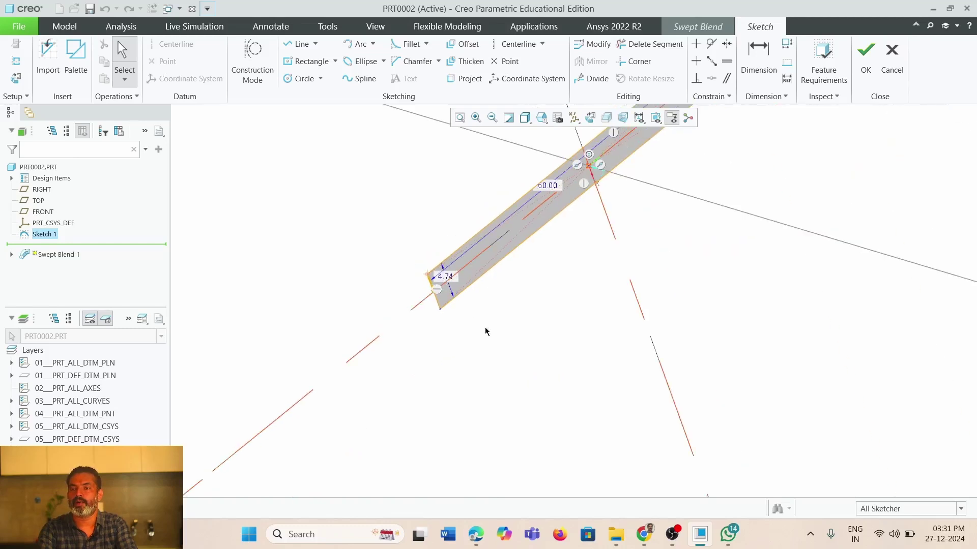
scroll(517, 360, down, 2)
scroll(356, 328, up, 5)
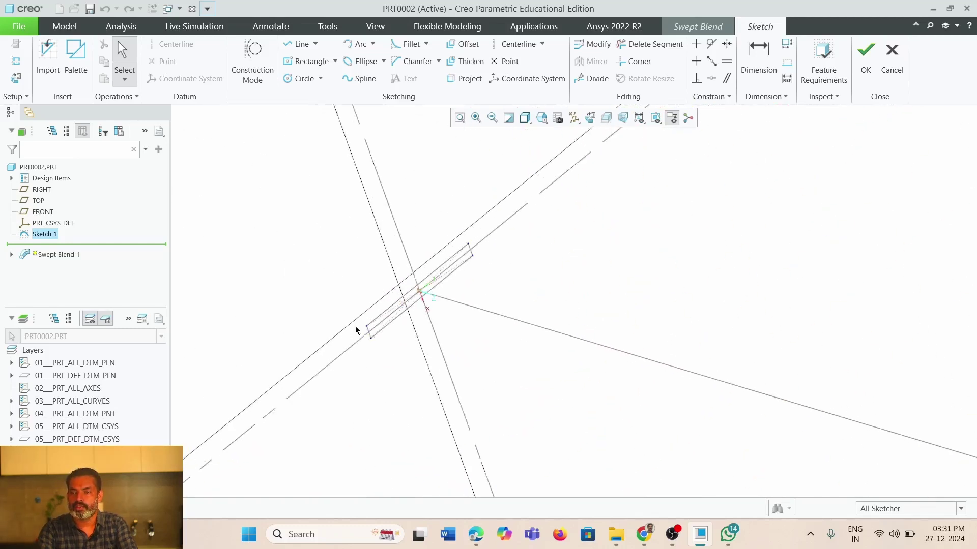
scroll(359, 327, down, 2)
scroll(483, 374, up, 4)
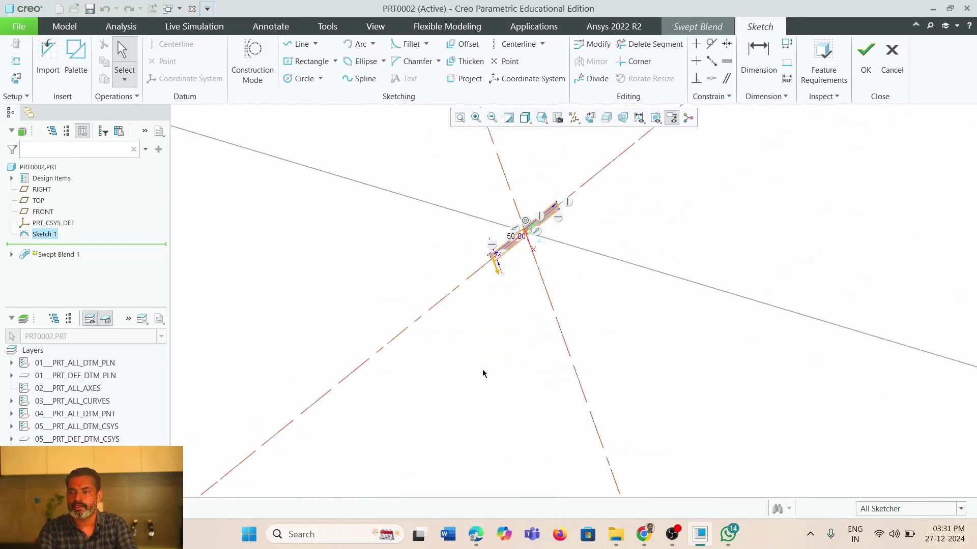
scroll(539, 291, up, 4)
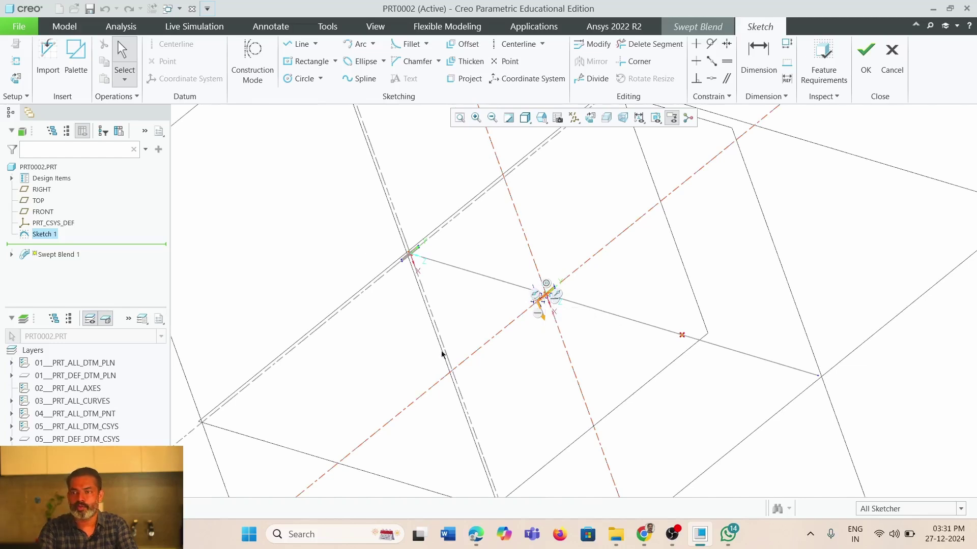
click(865, 56)
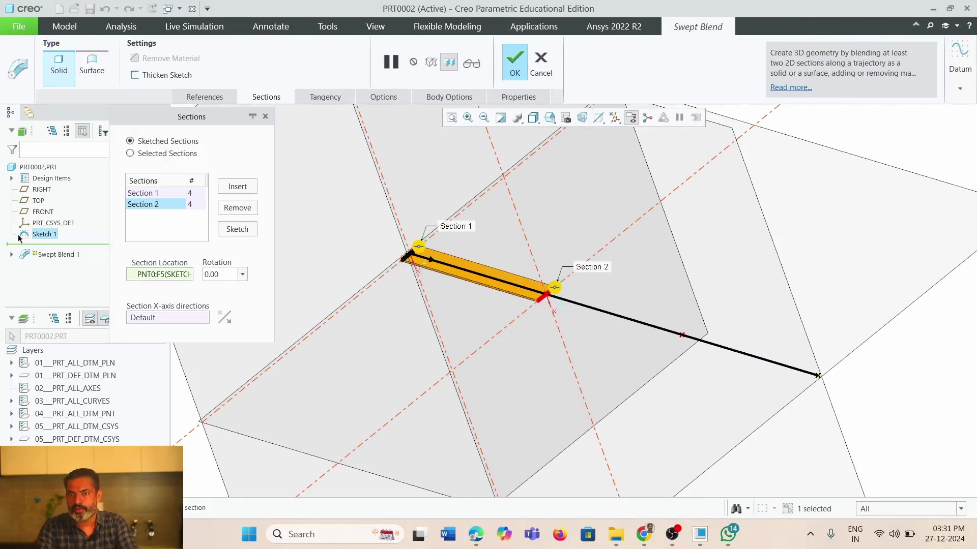
- Insert section 3, locate it at the second intermediate trajectory point, and start sketching it
click(237, 187)
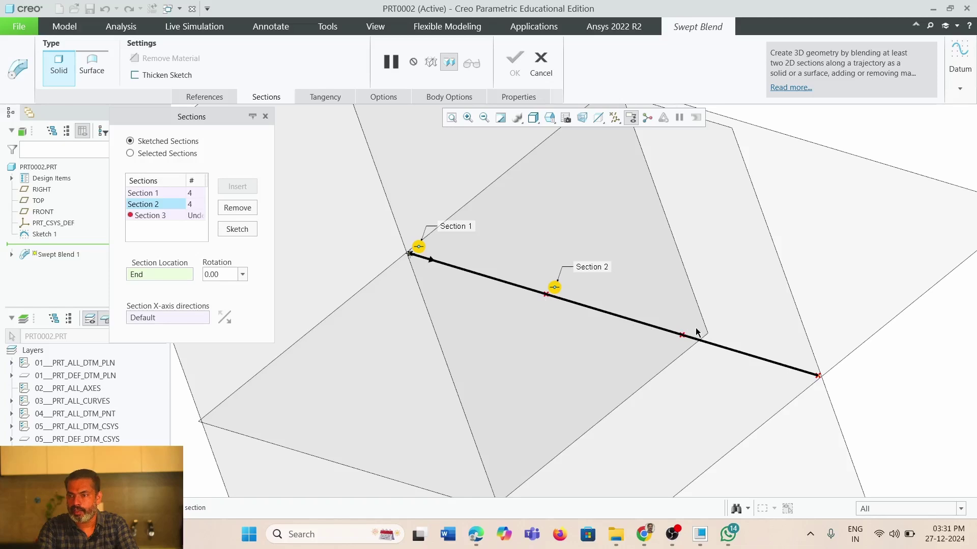
click(682, 335)
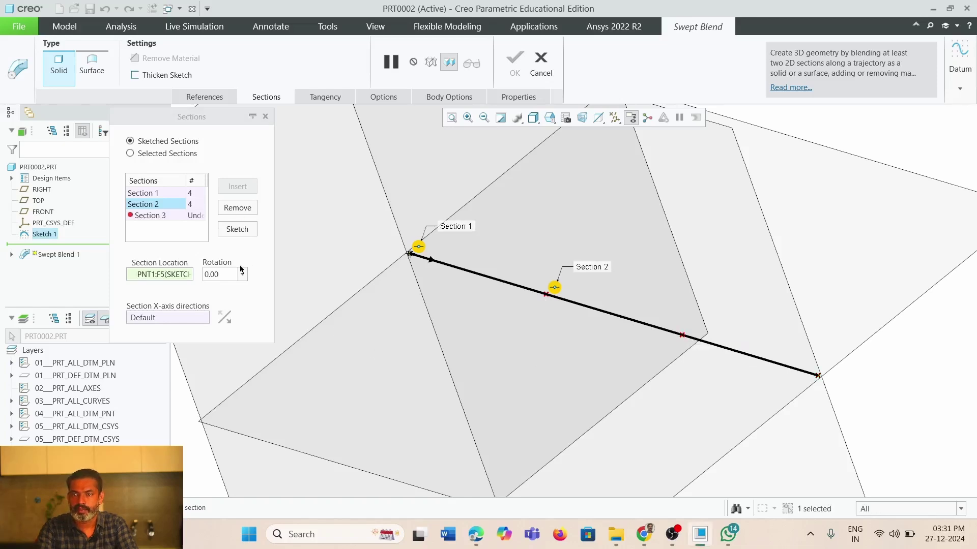
click(239, 228)
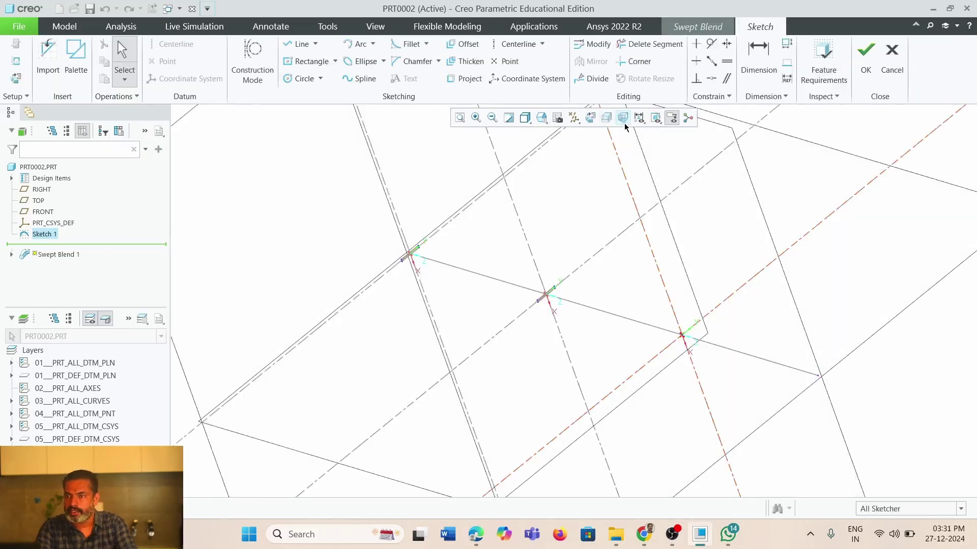
- Sketch a center rectangle at the section 3 origin matching the existing section outline in a sketch-normal view, and finish the section
click(591, 118)
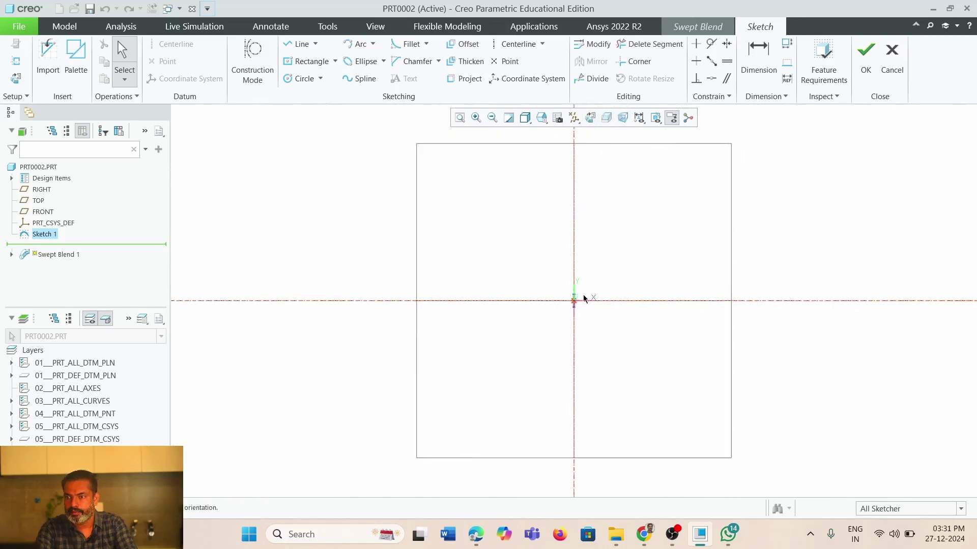
scroll(558, 295, down, 12)
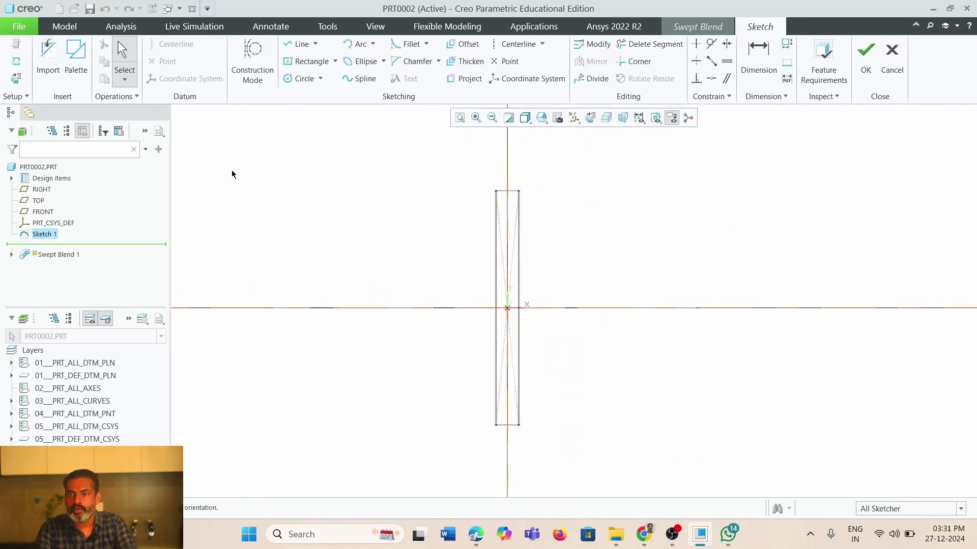
click(310, 62)
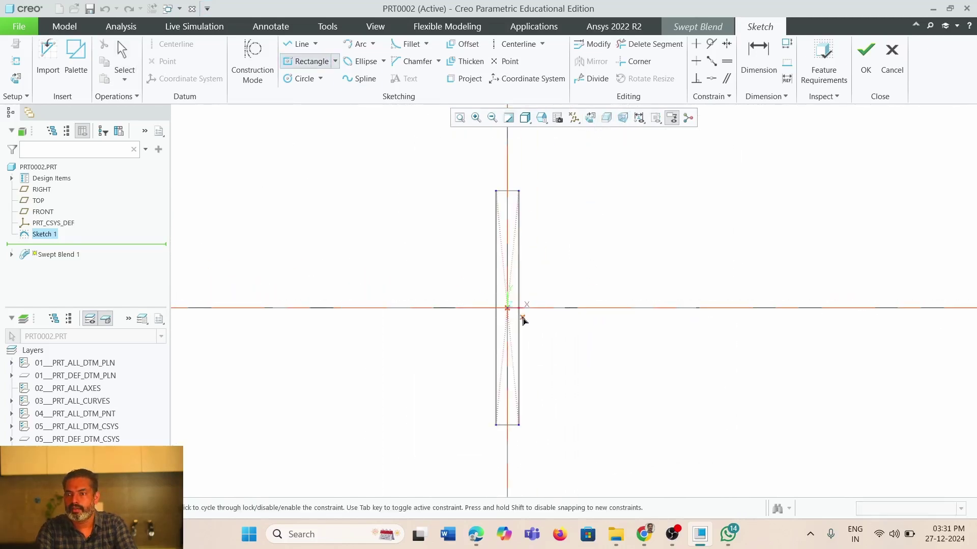
click(508, 308)
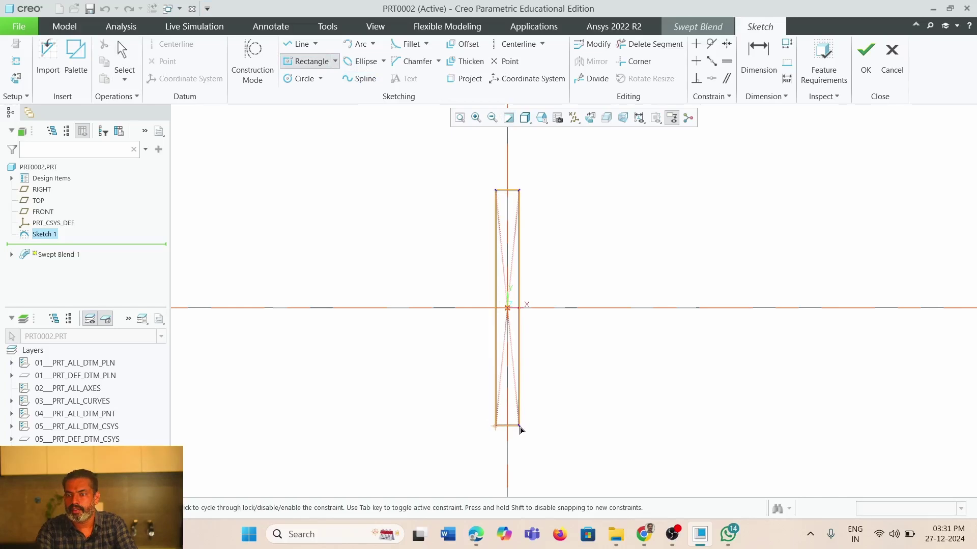
click(501, 427)
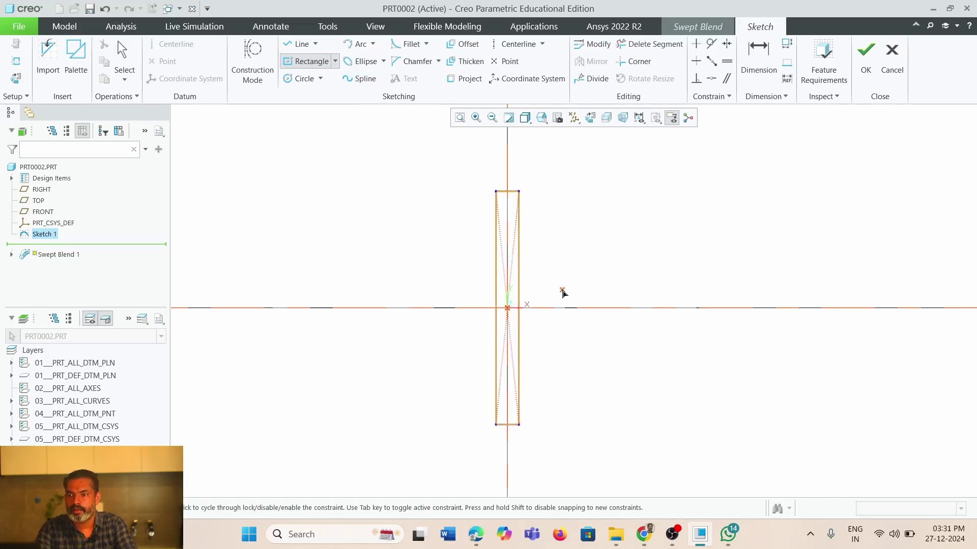
middle_click(578, 246)
click(865, 52)
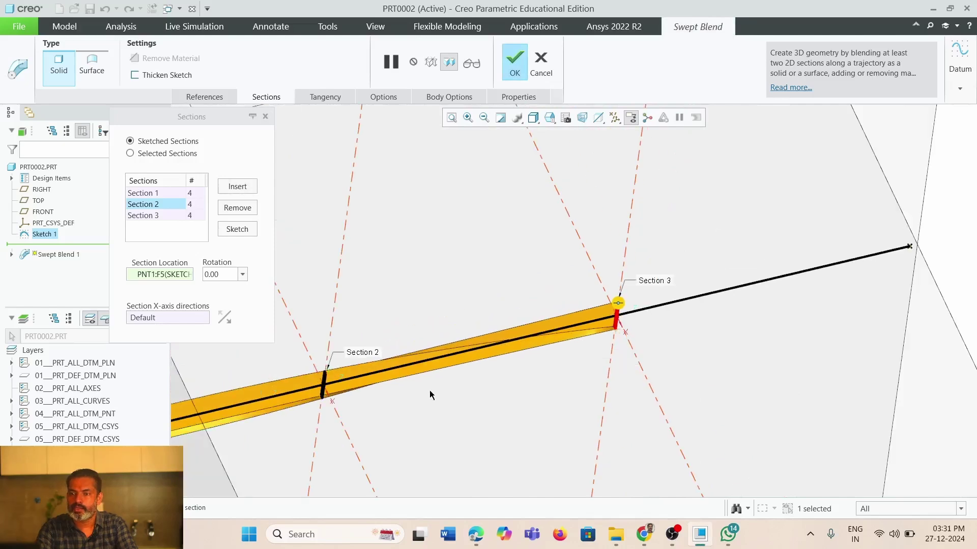
- Examine the blend preview across sections 1, 2 and 3 for twist between neighbouring sections
scroll(306, 410, up, 5)
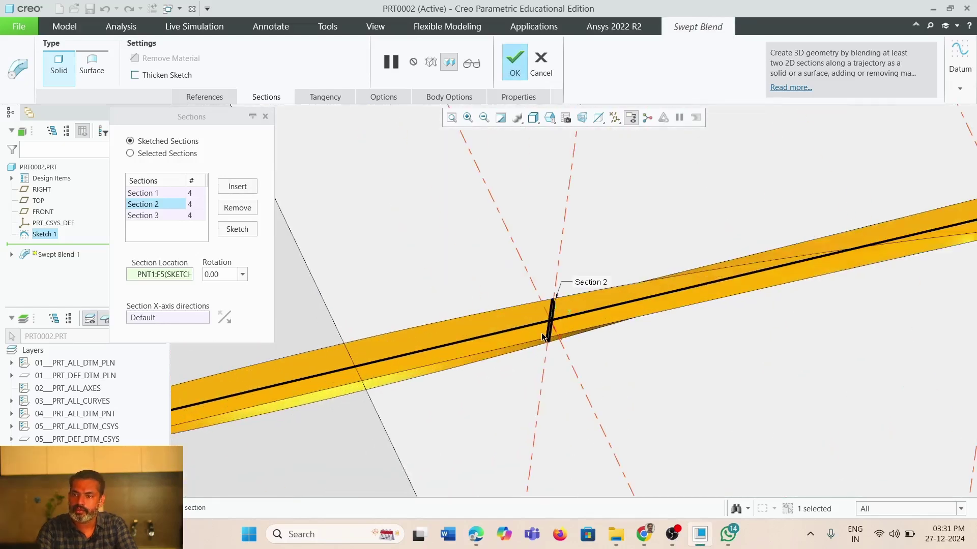
scroll(532, 349, down, 3)
scroll(728, 322, up, 3)
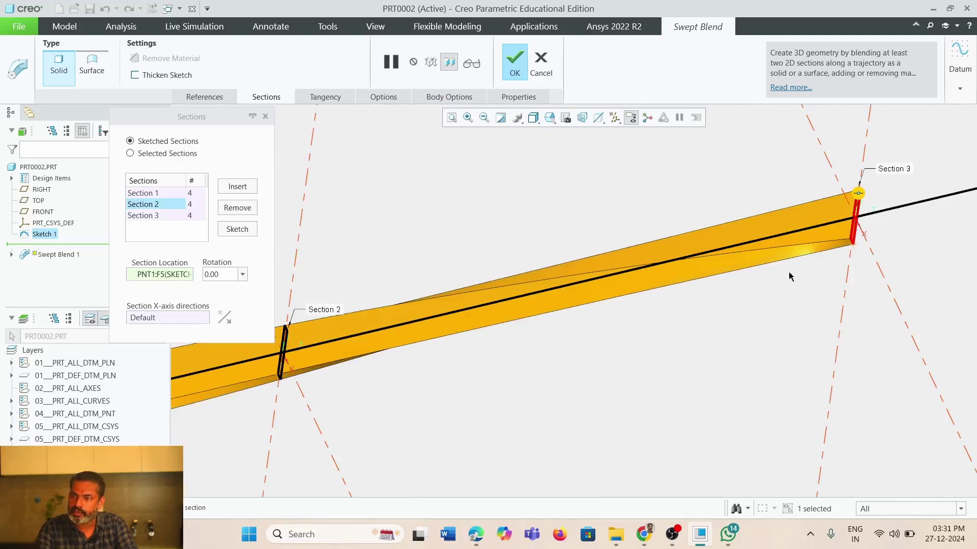
scroll(823, 311, down, 3)
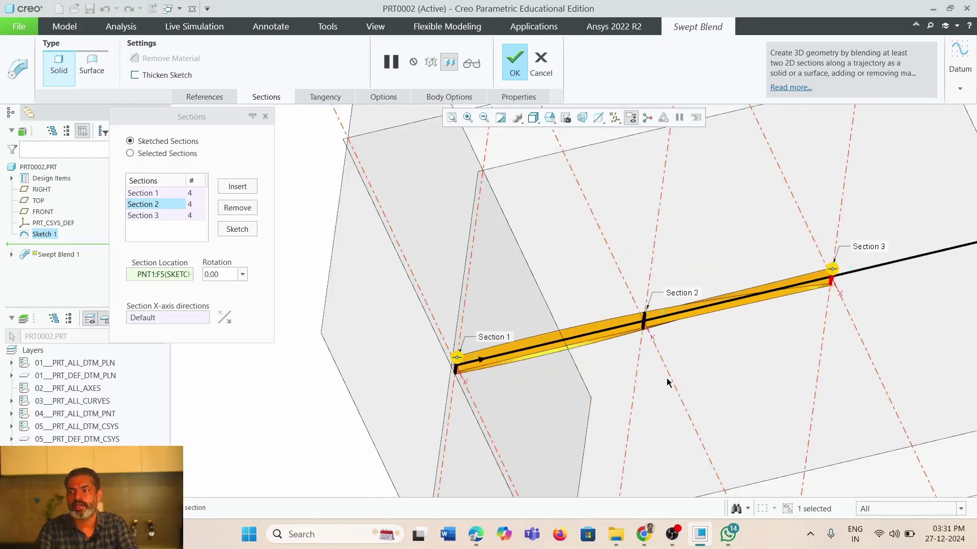
scroll(625, 393, down, 5)
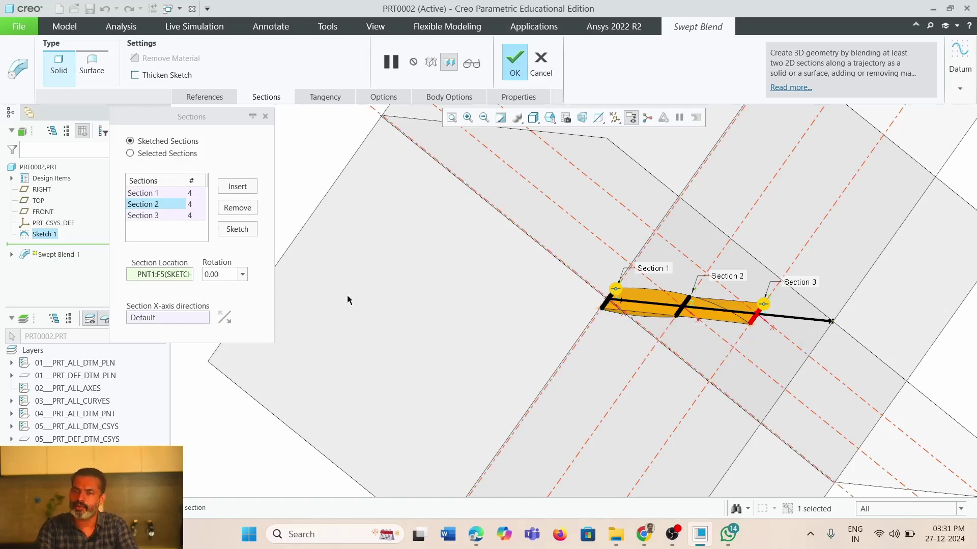
- Reopen the section 3 sketch and examine the rectangle's start point and its two end edges
click(144, 216)
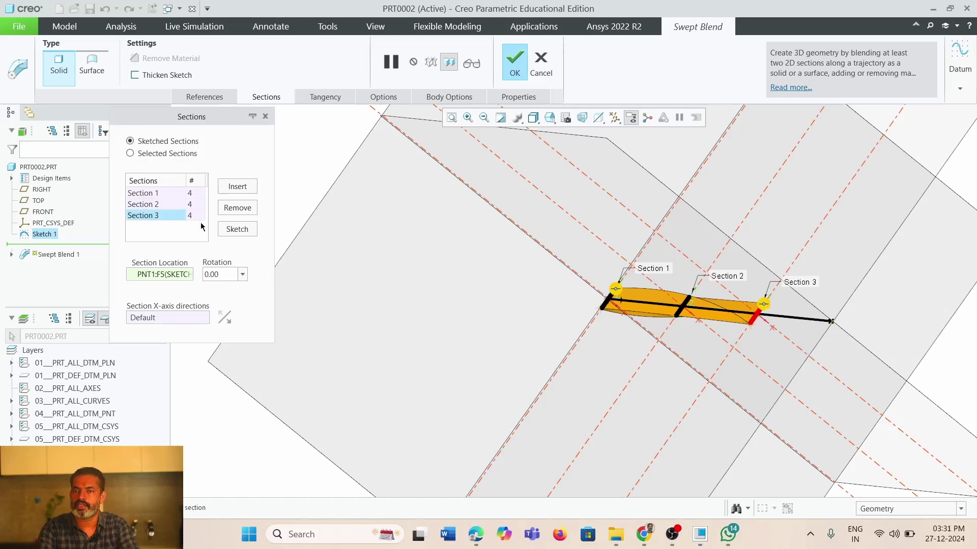
click(237, 228)
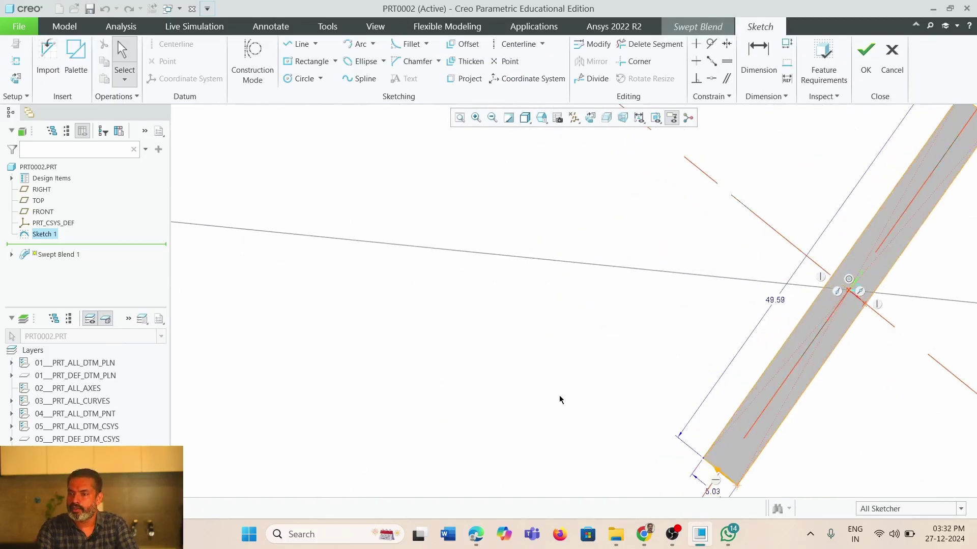
scroll(559, 400, up, 3)
scroll(659, 295, down, 2)
scroll(735, 300, down, 2)
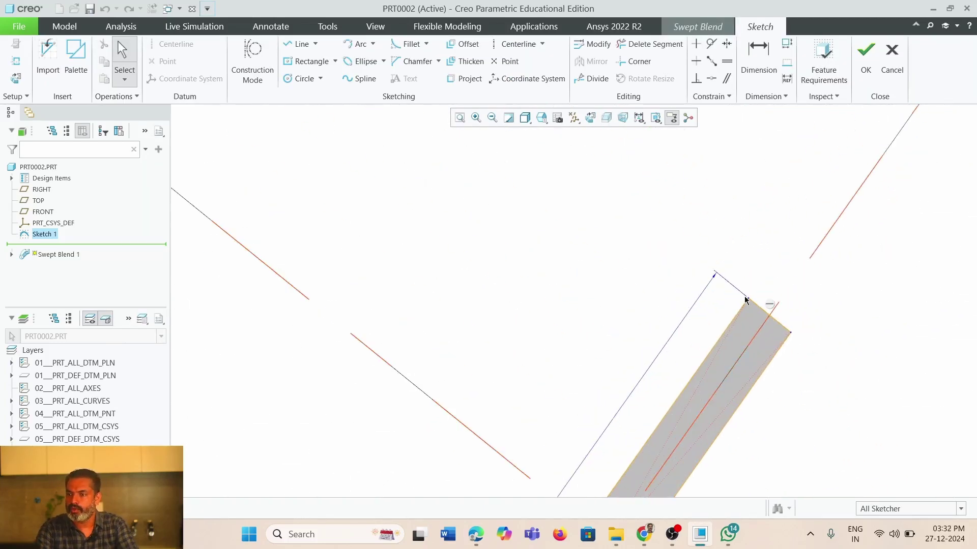
click(747, 300)
right_click(748, 301)
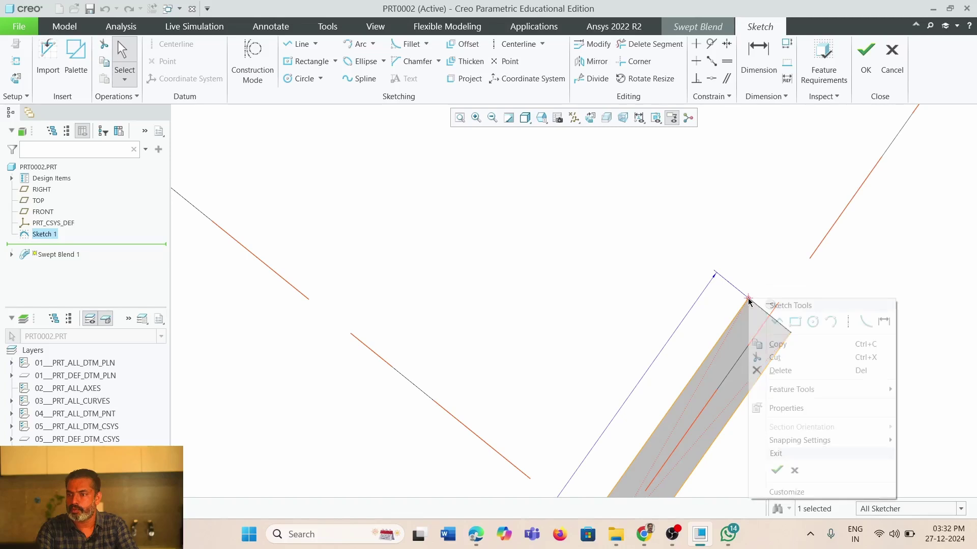
mouse_move(835, 389)
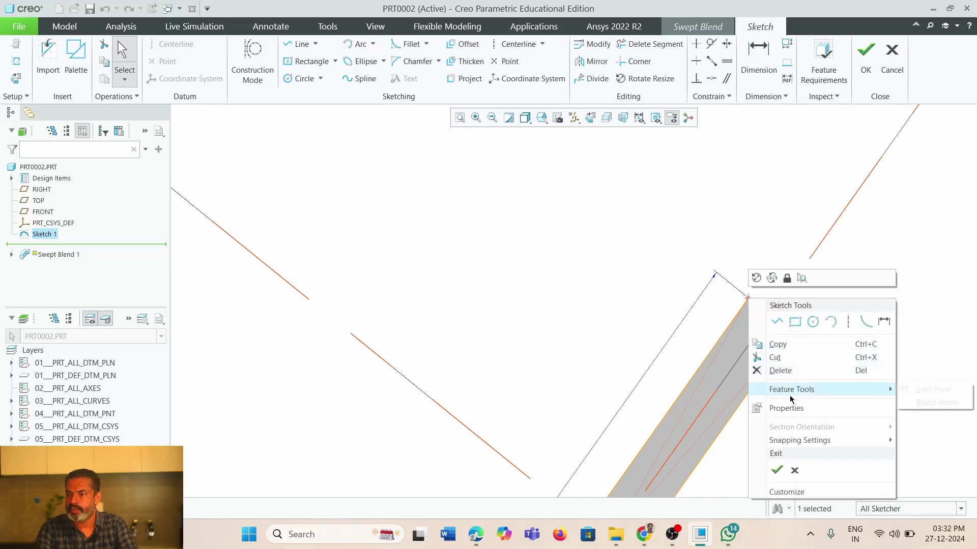
click(659, 344)
- Make the upper-left corner of the section 3 rectangle the start point and finish the sketch
scroll(758, 305, down, 4)
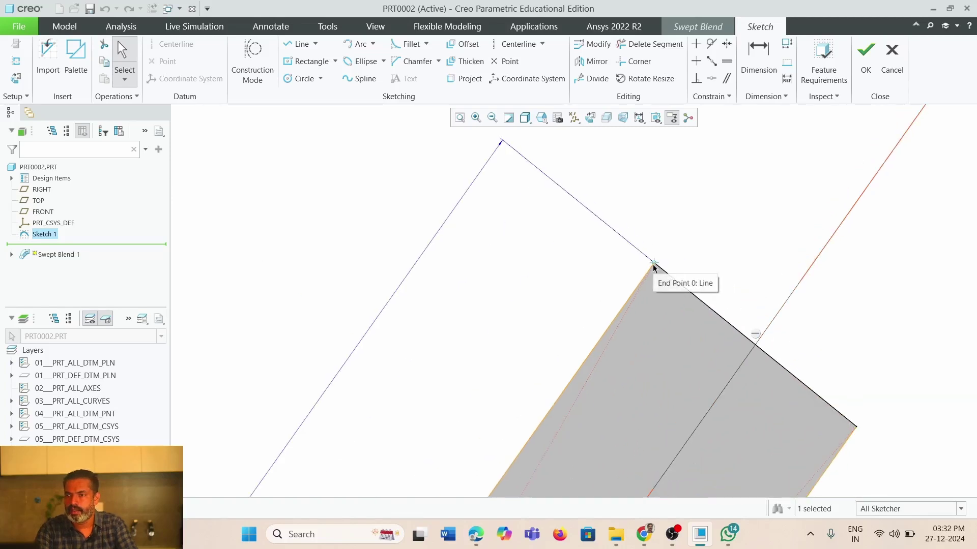
click(654, 265)
right_click(654, 265)
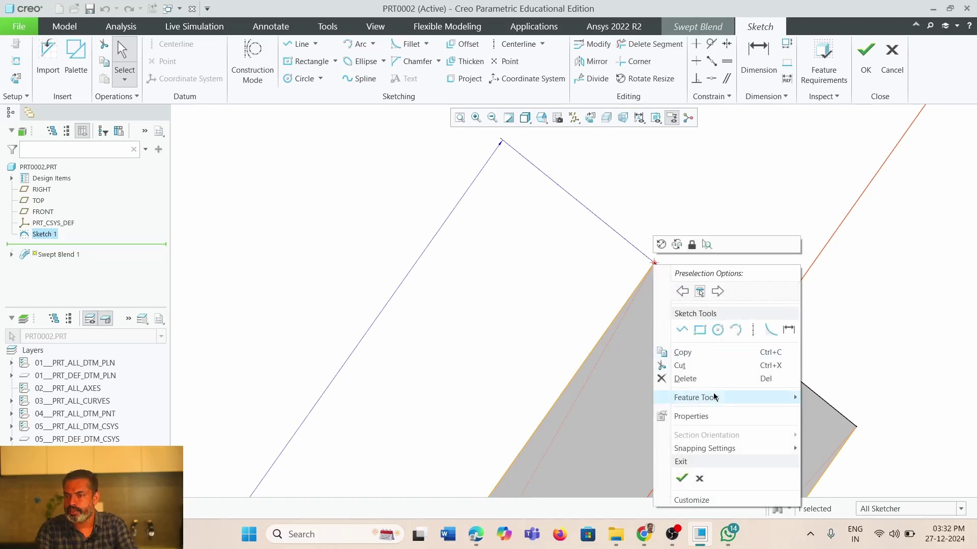
click(819, 398)
scroll(698, 228, up, 5)
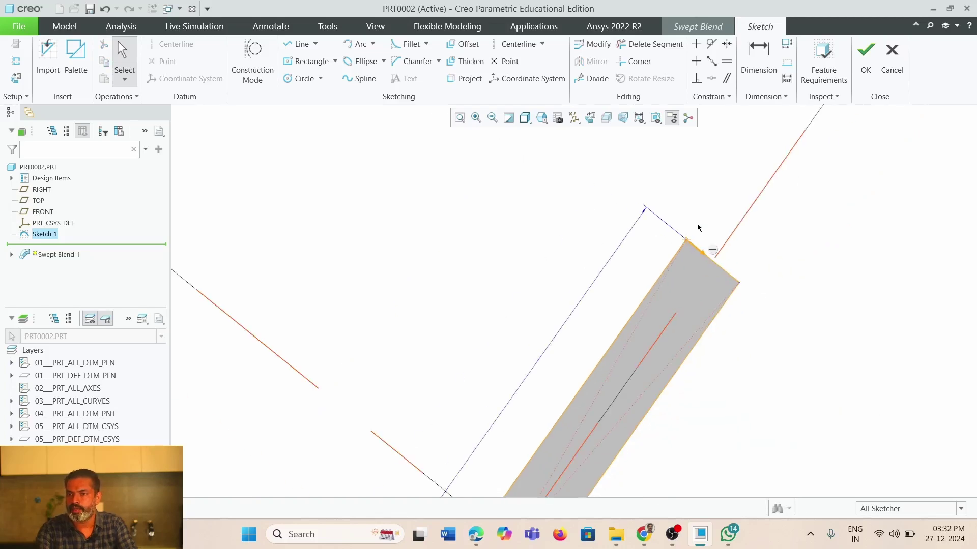
scroll(698, 224, up, 3)
click(865, 53)
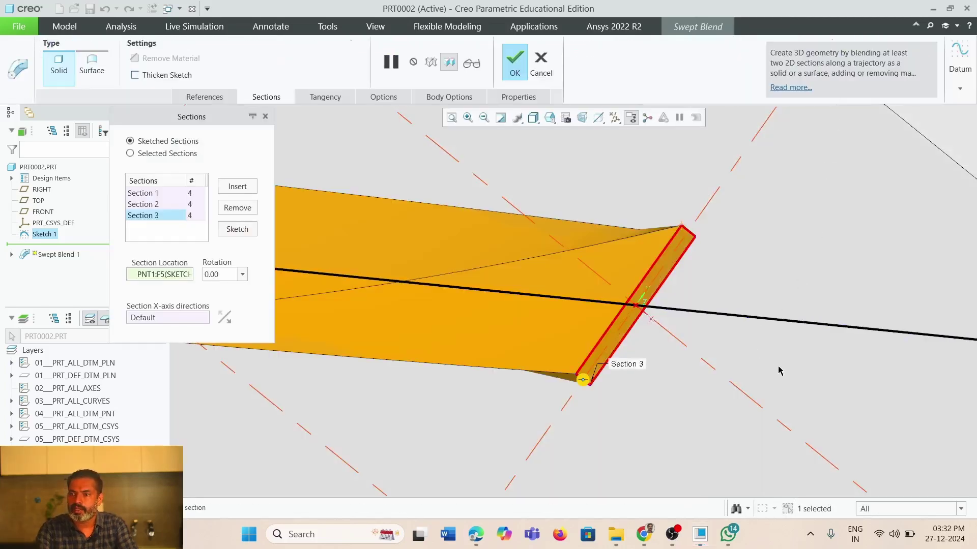
- Check the blend preview between sections 1, 2 and 3, restore the default orientation, and complete the swept blend
scroll(778, 367, up, 5)
middle_drag(662, 365, 681, 364)
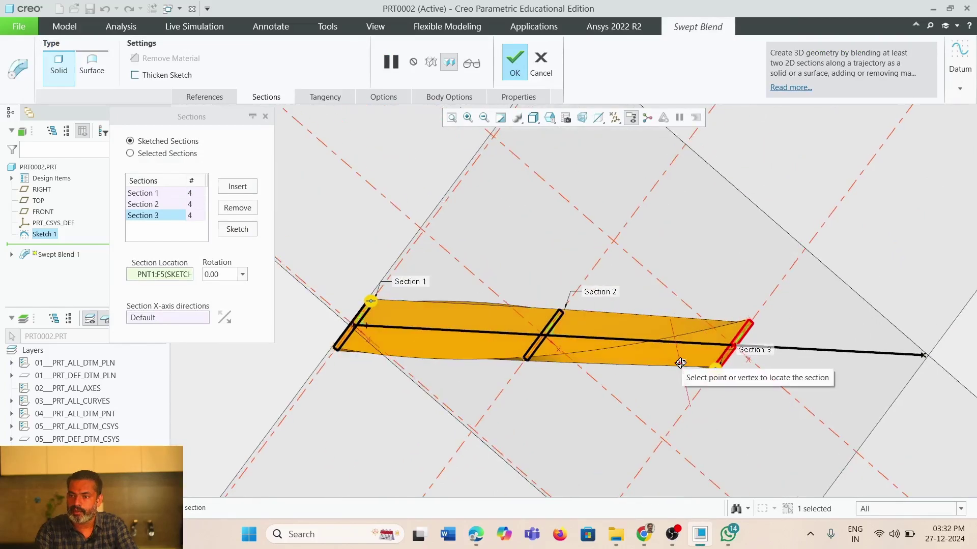
scroll(710, 365, down, 4)
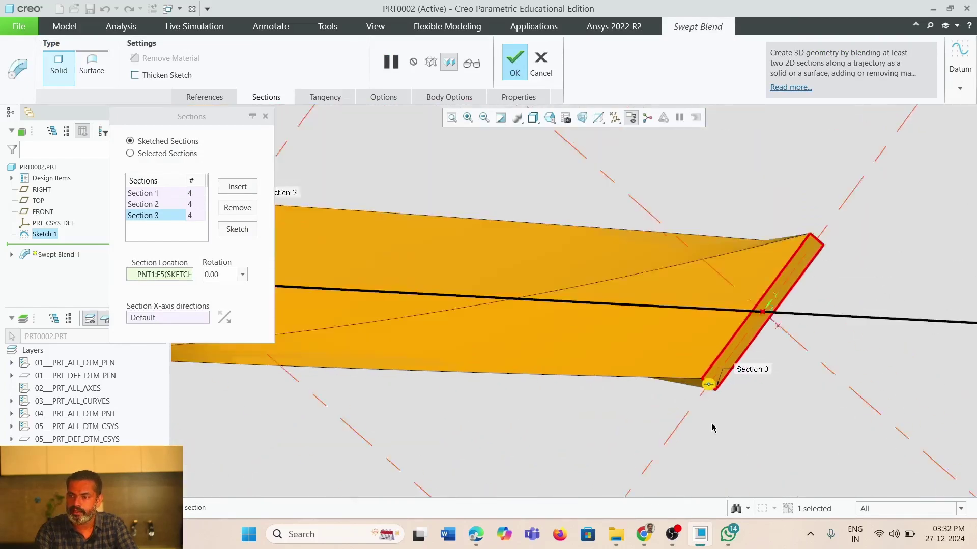
key(ctrl+d)
click(515, 66)
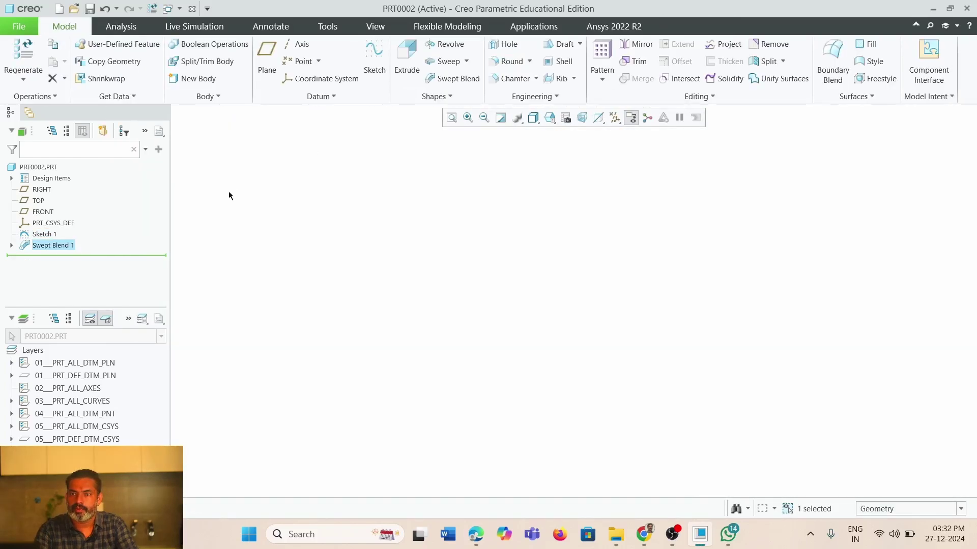
- Edit the definition of Swept Blend 1 and examine its preview between sections 2 and 3
click(44, 246)
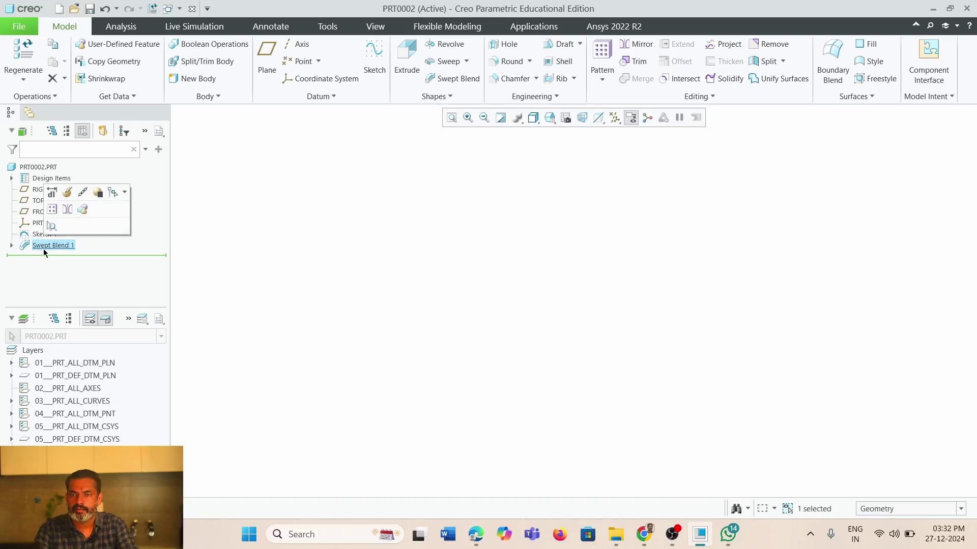
click(65, 194)
scroll(481, 256, up, 10)
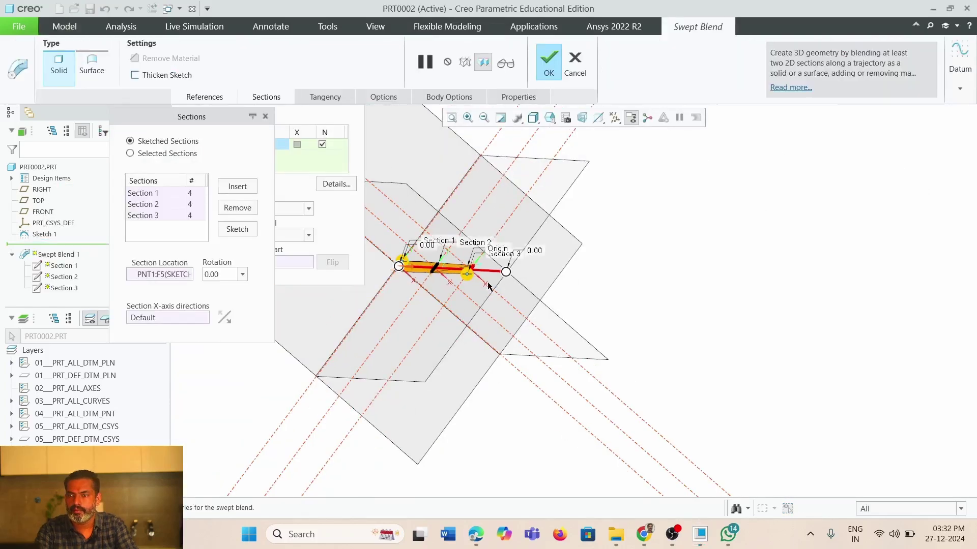
scroll(434, 263, down, 9)
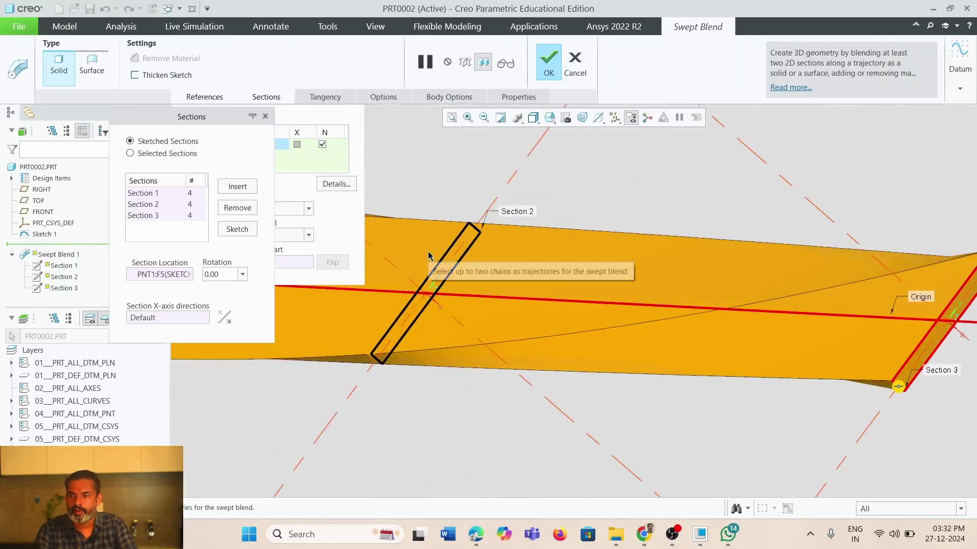
- Open the section 2 sketch, check its start point corner and direction, and close the sketch
click(152, 204)
click(237, 229)
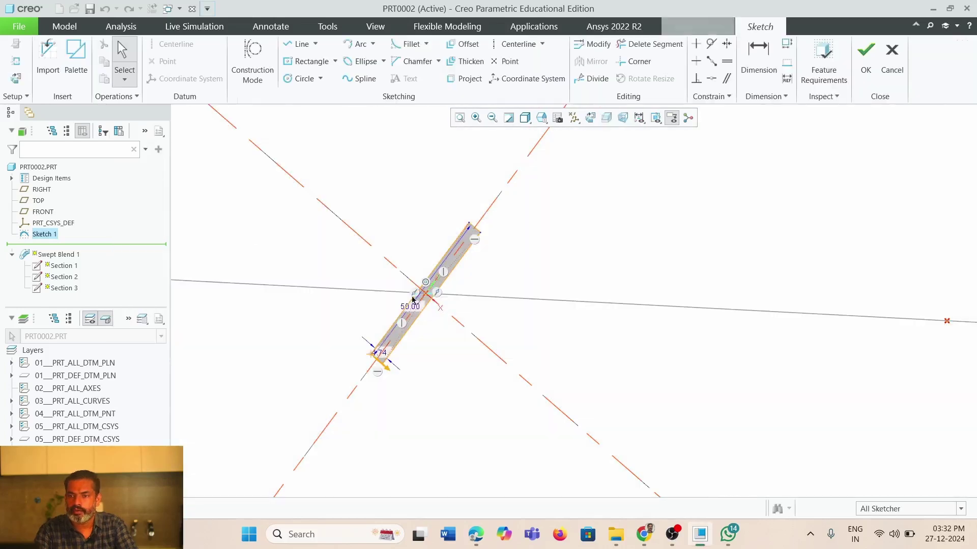
scroll(486, 322, up, 3)
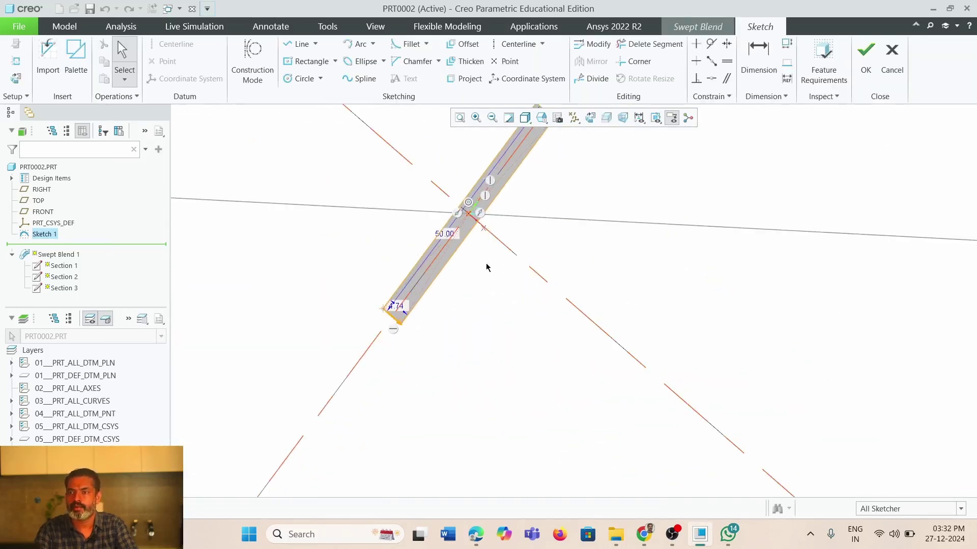
click(866, 51)
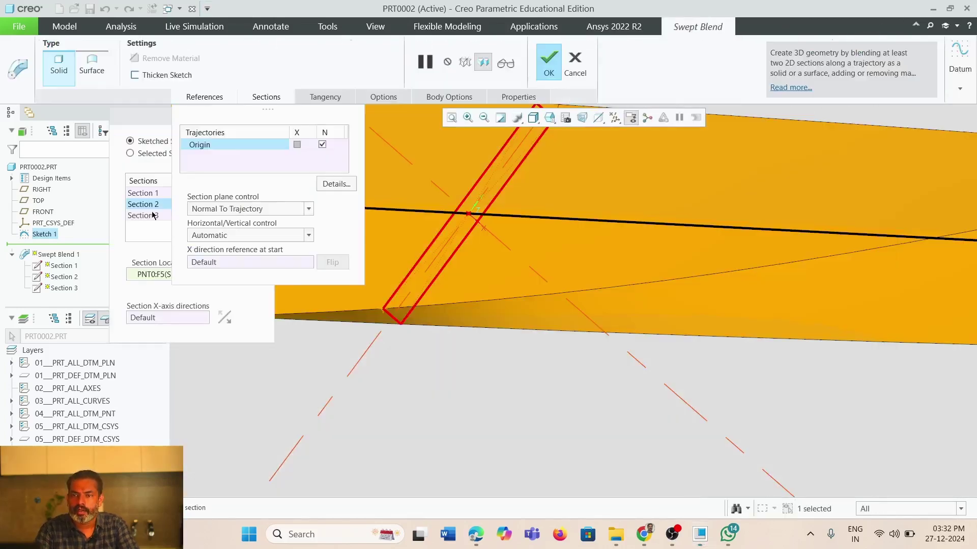
- Move the start point of the section 3 sketch to the lower-left rectangle corner, corresponding to section 2's start corner, and finish the sketch
click(152, 216)
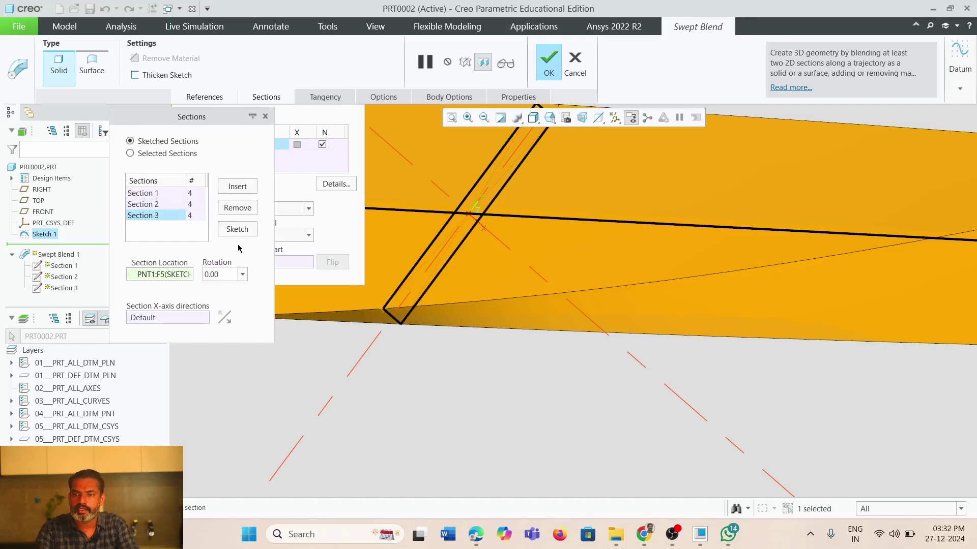
click(237, 230)
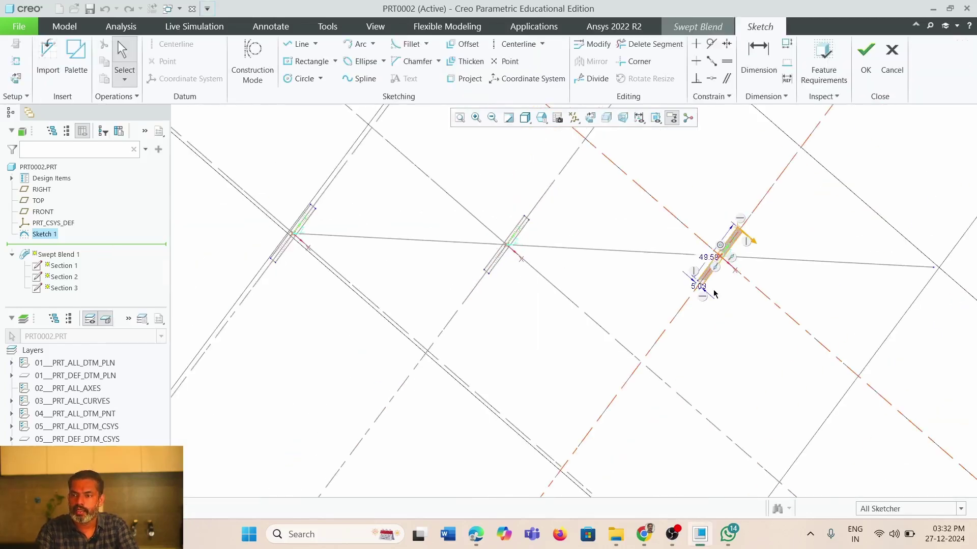
scroll(714, 294, up, 8)
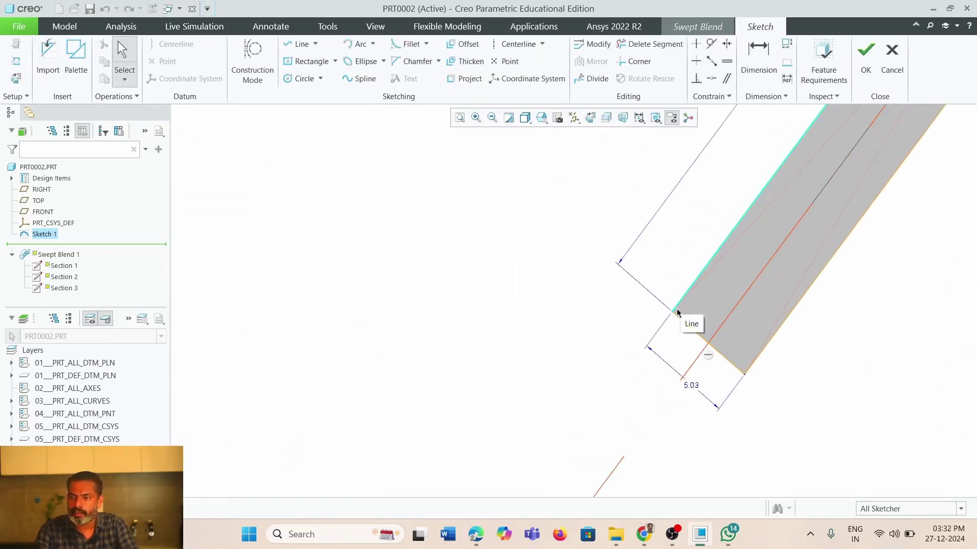
click(673, 314)
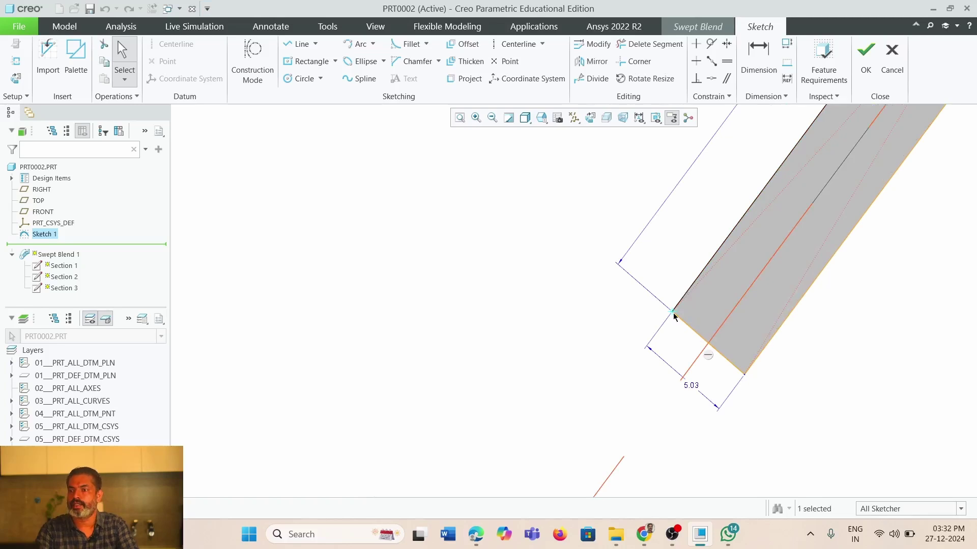
right_click(674, 314)
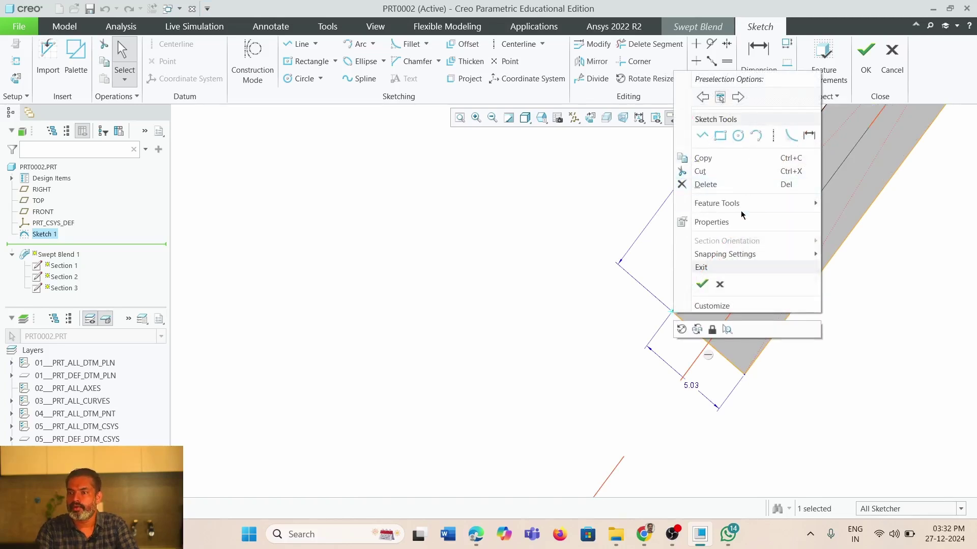
mouse_move(743, 206)
click(831, 216)
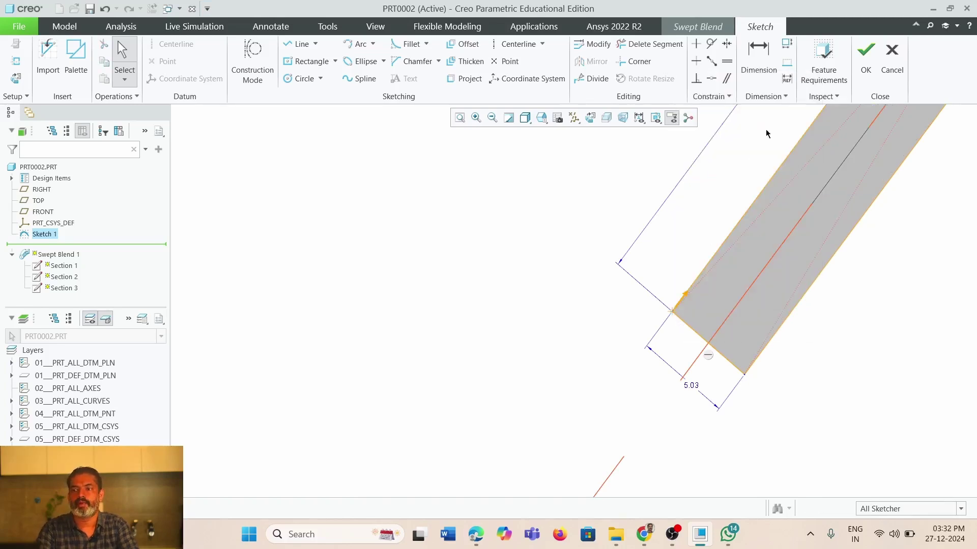
click(865, 56)
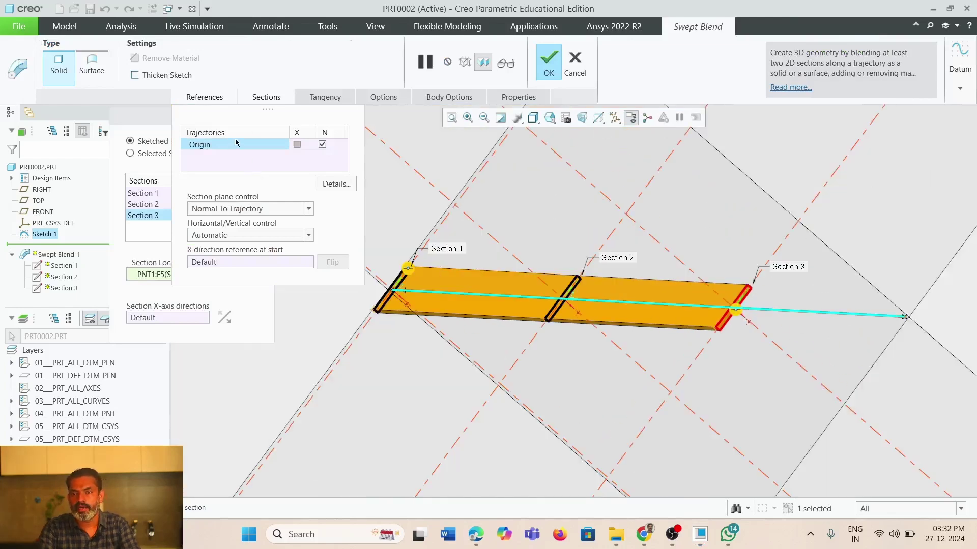
- Insert section 4 at the end of the trajectory and start sketching it
click(214, 97)
click(237, 187)
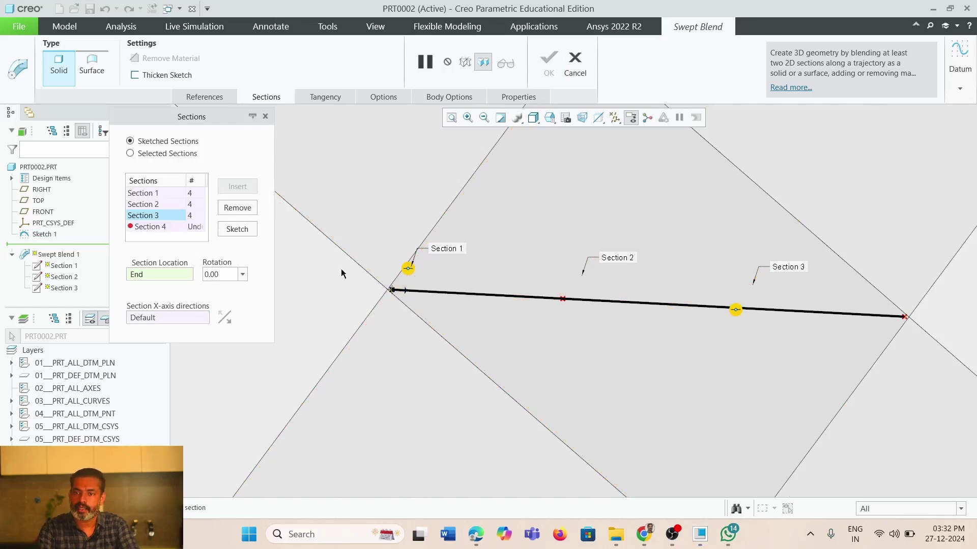
click(248, 228)
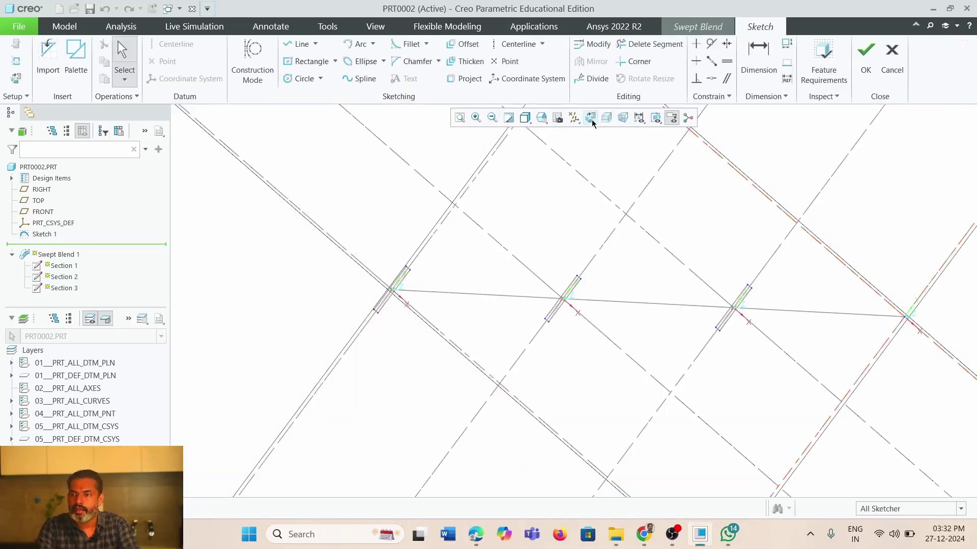
- Sketch a center rectangle at the section 4 origin matching the existing section outline in a sketch-normal view, and finish the section
click(607, 117)
scroll(633, 351, up, 5)
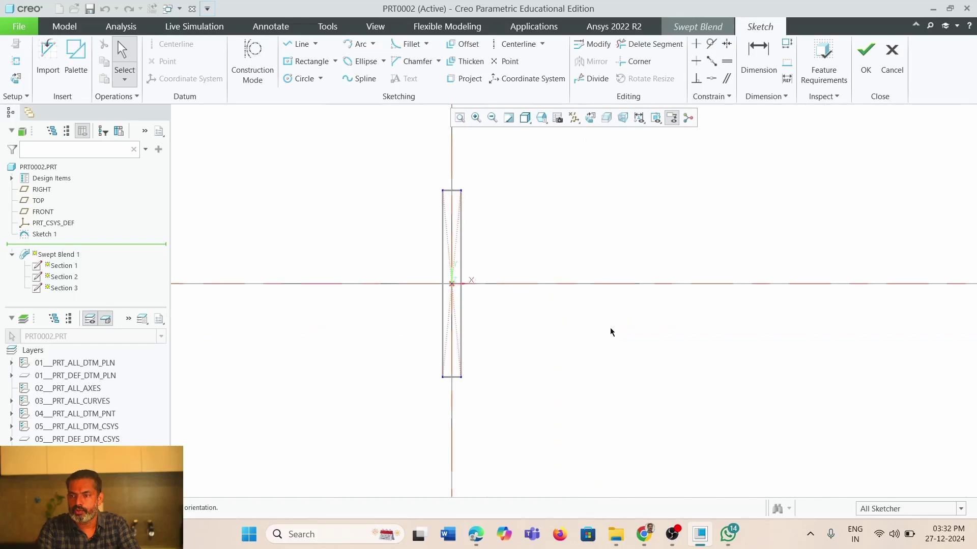
click(306, 61)
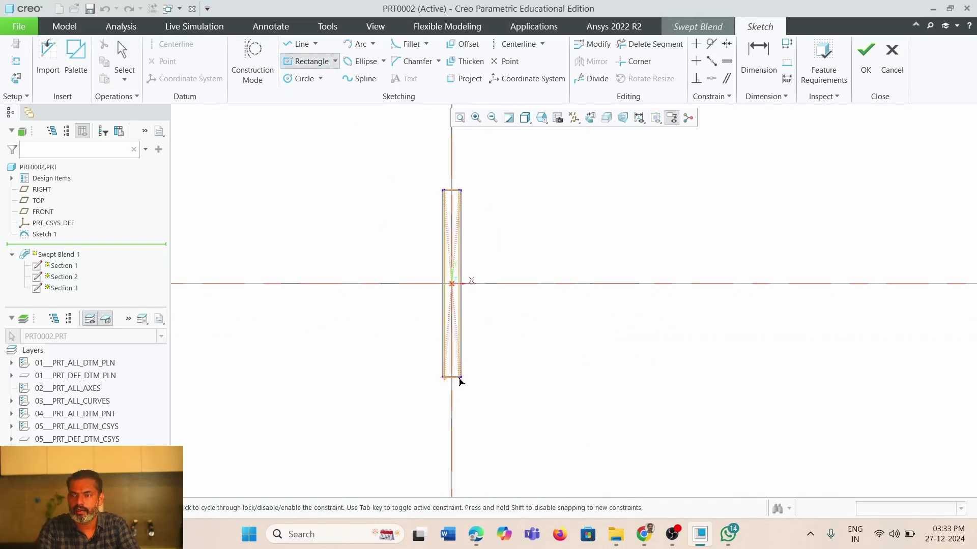
click(461, 379)
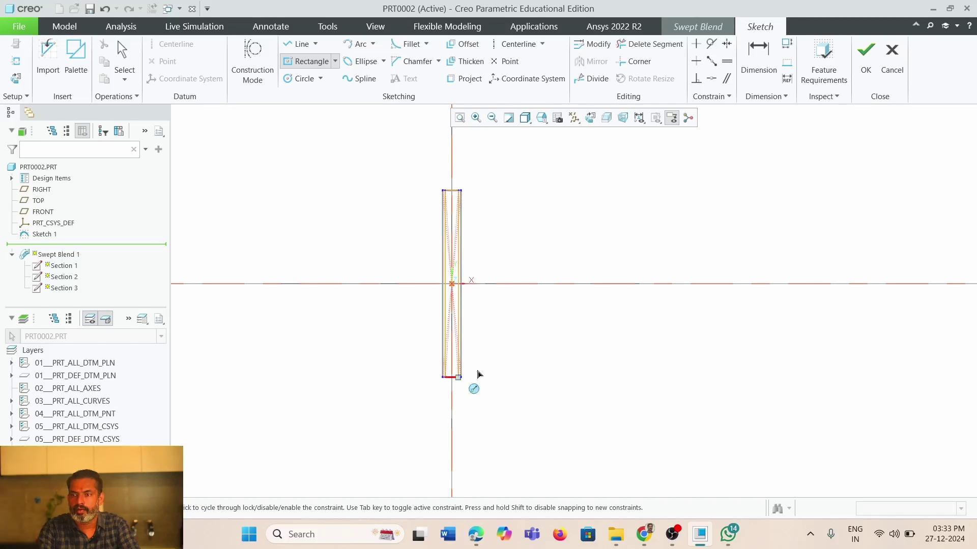
click(865, 57)
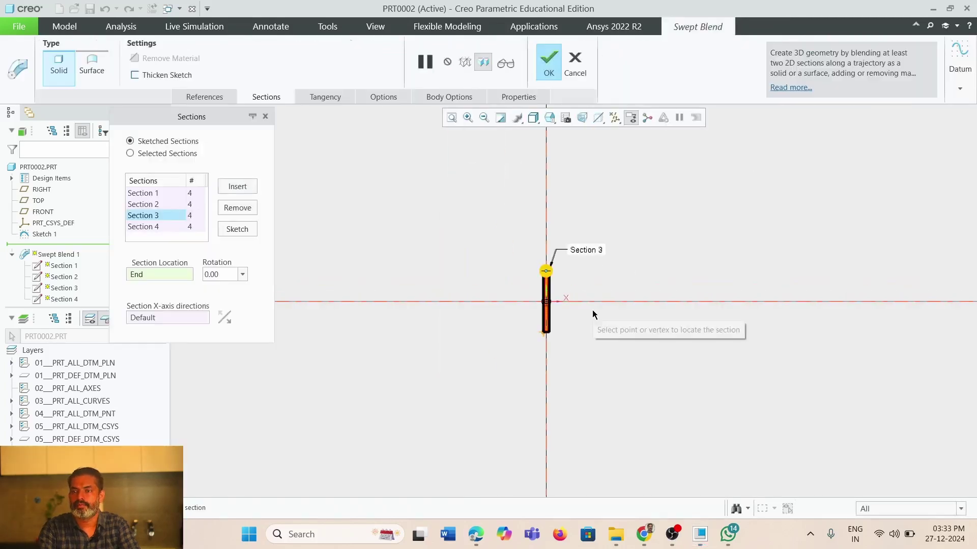
- Examine the four-section blend preview along the whole trajectory from several orientations
middle_drag(599, 342, 583, 364)
scroll(582, 367, up, 6)
middle_drag(527, 351, 483, 363)
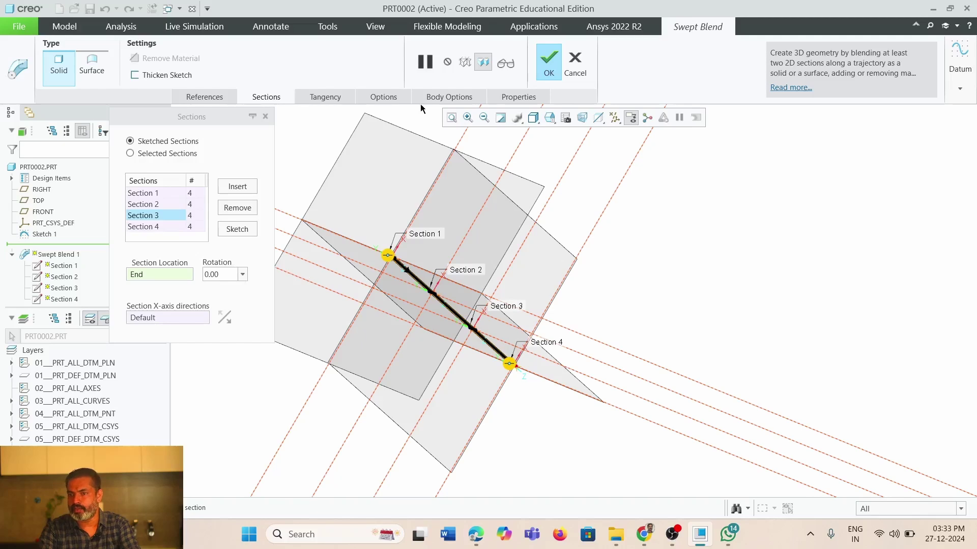
scroll(411, 331, down, 5)
scroll(447, 320, up, 3)
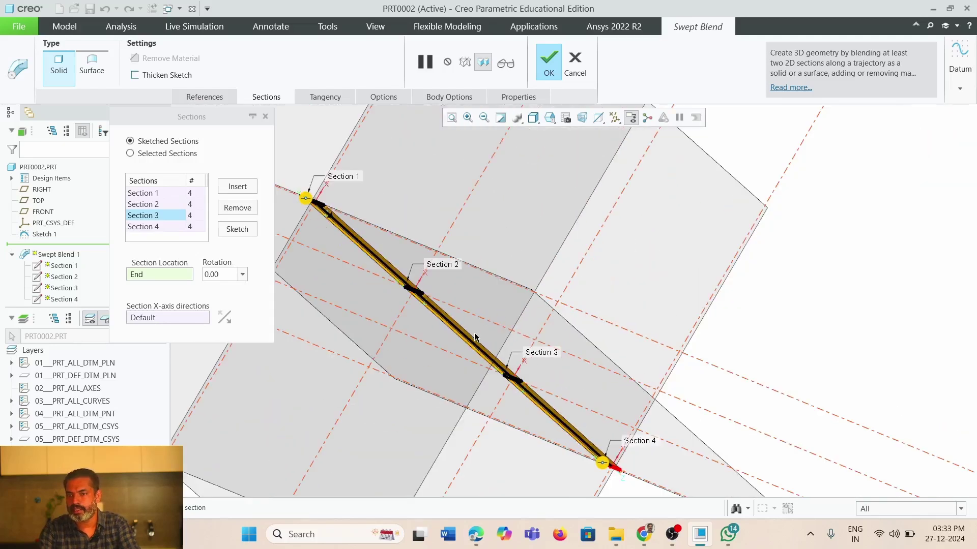
scroll(473, 331, down, 3)
scroll(649, 333, up, 3)
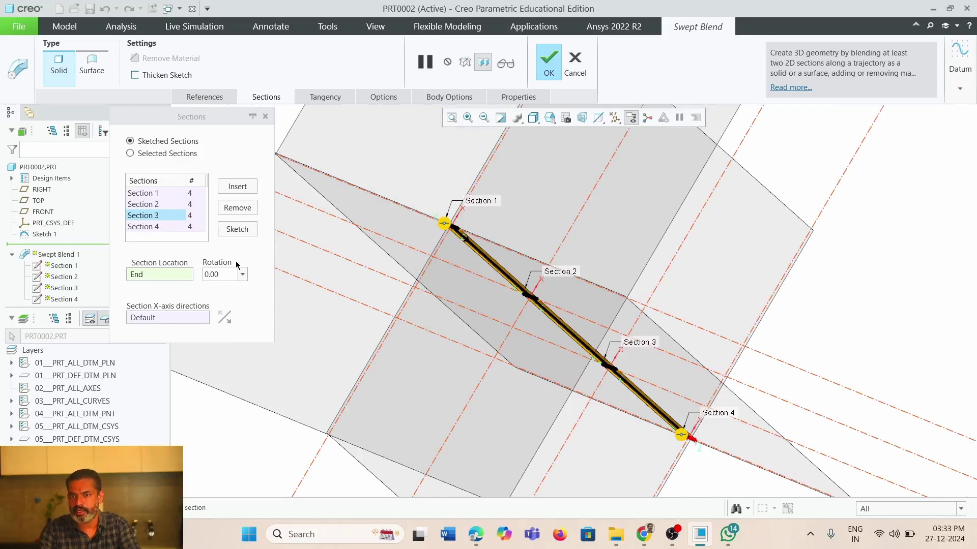
- Set the rotation of section 2 to 120 degrees in the swept blend's section settings
click(150, 204)
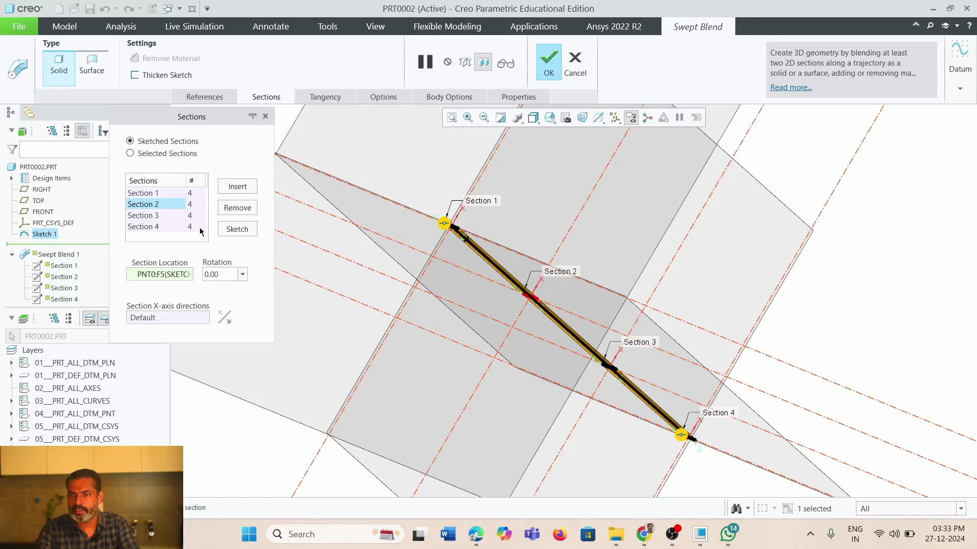
drag(223, 277, 195, 270)
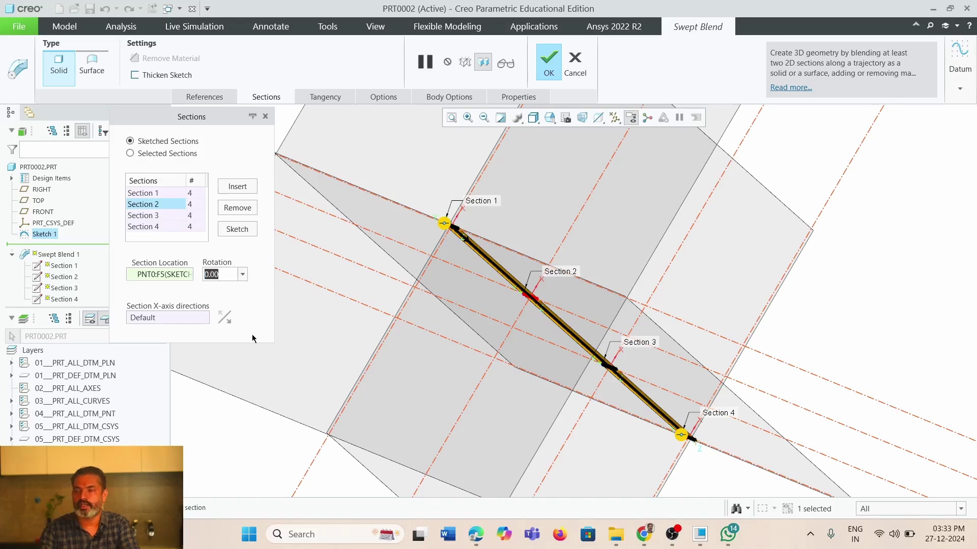
text(120)
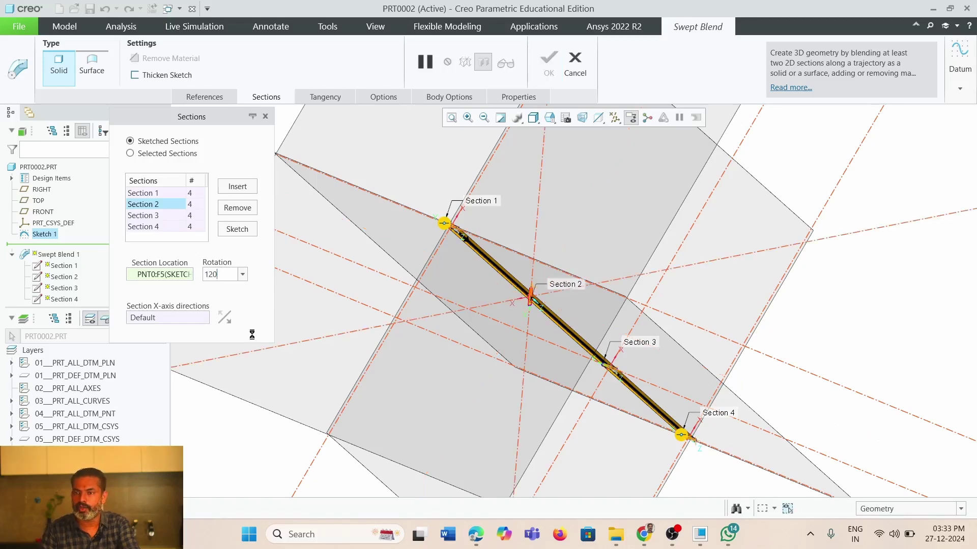
middle_drag(557, 285, 617, 301)
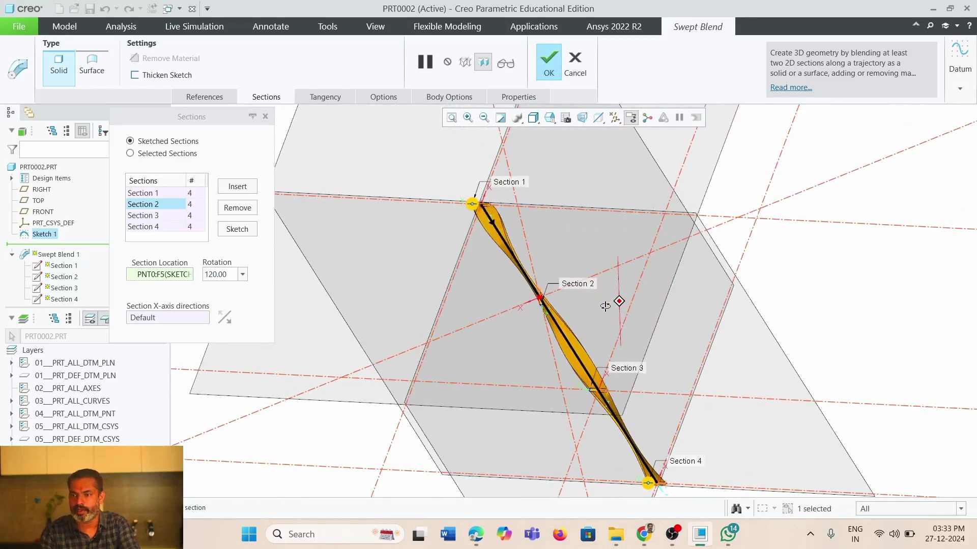
- Set the rotation of section 3 to 120 degrees
click(147, 216)
double_click(218, 278)
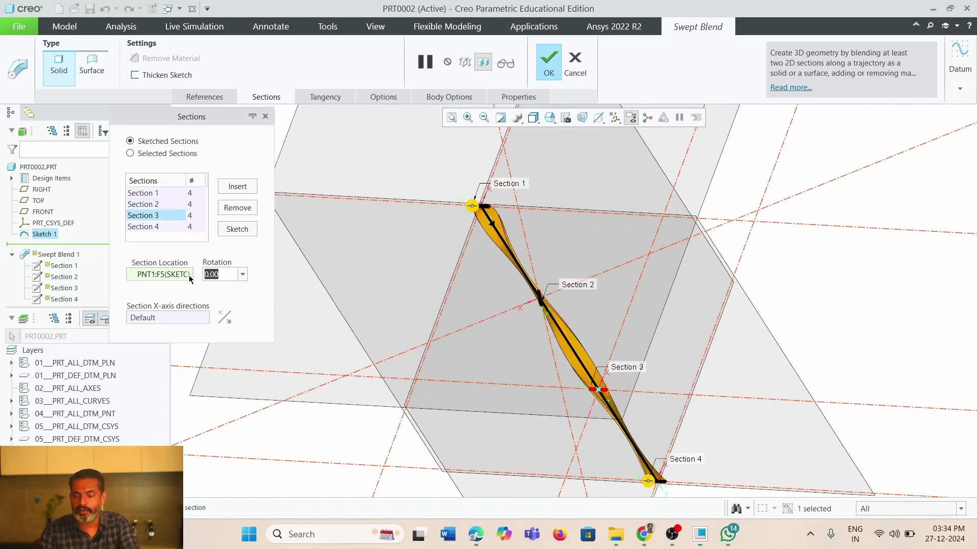
text(-120)
key(Return)
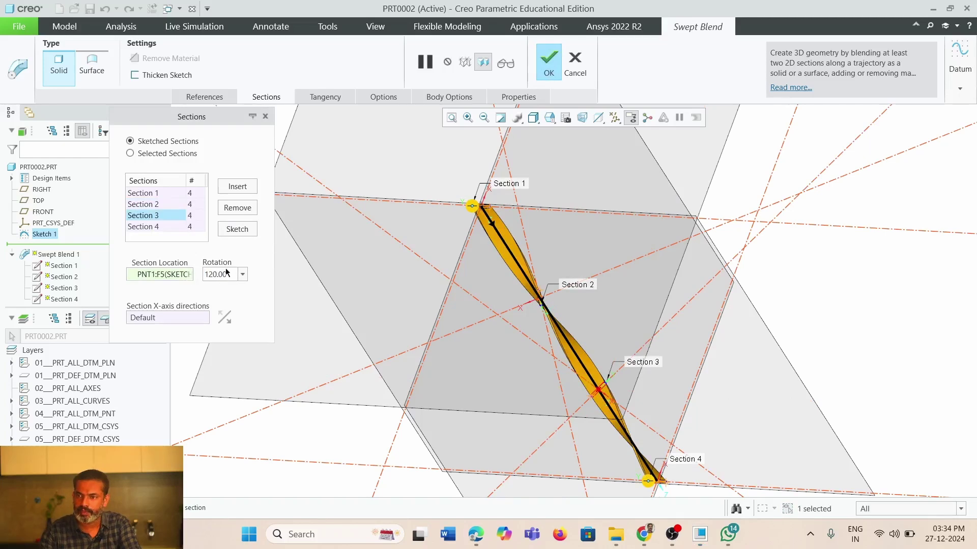
- Check the twisted blend preview from several orientations and complete the swept blend feature
scroll(635, 334, up, 3)
scroll(635, 333, down, 3)
middle_drag(635, 334, 625, 367)
scroll(625, 367, up, 3)
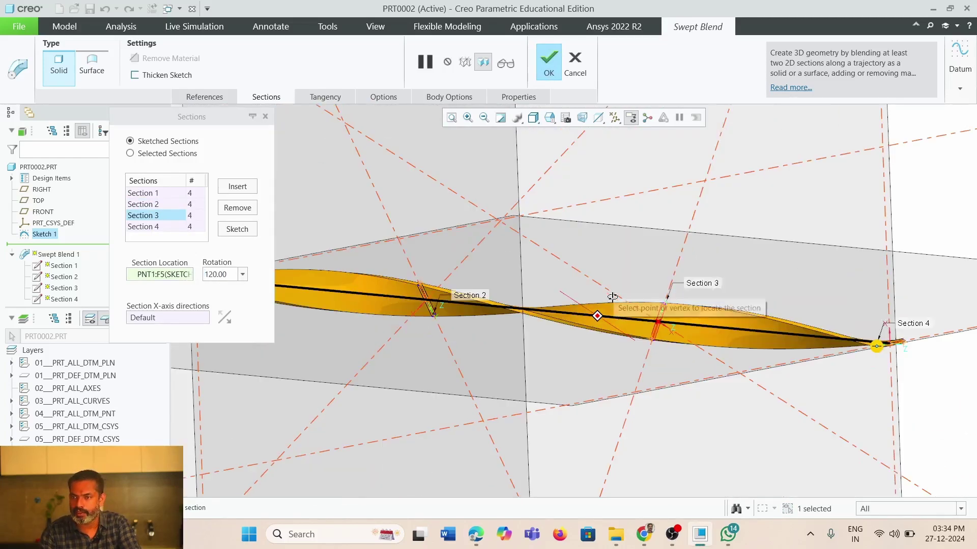
middle_drag(613, 296, 581, 297)
scroll(572, 285, down, 4)
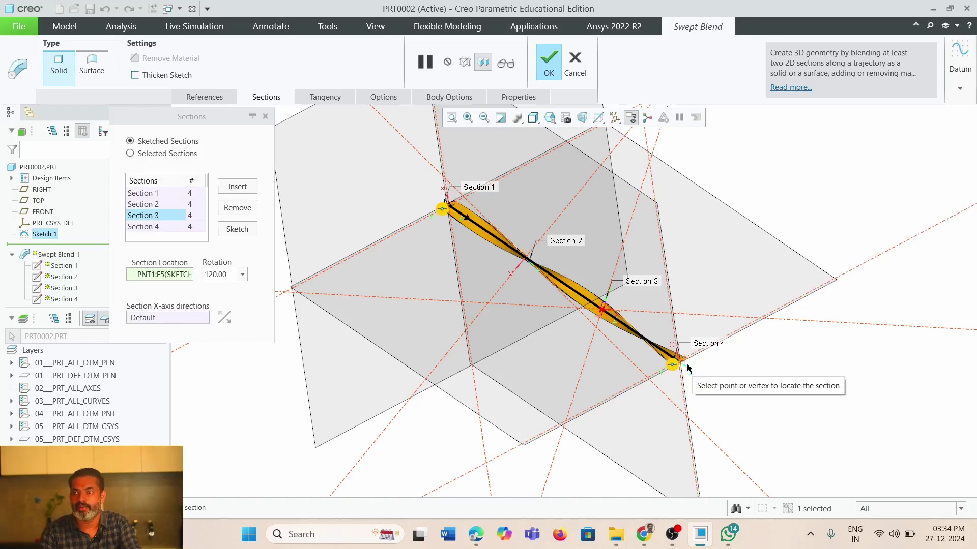
click(551, 70)
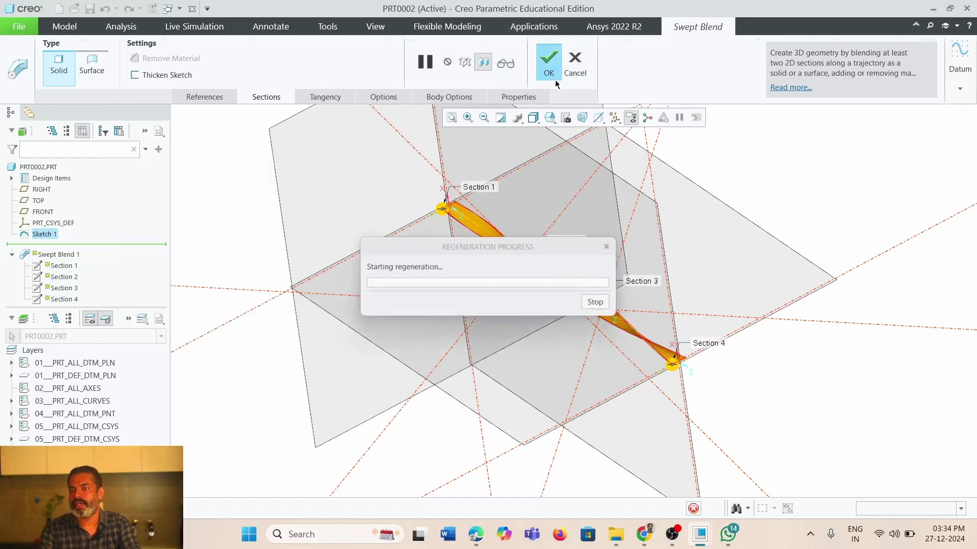
mouse_move(612, 316)
middle_down()
mouse_move(639, 296)
mouse_move(623, 323)
mouse_move(626, 295)
middle_up()
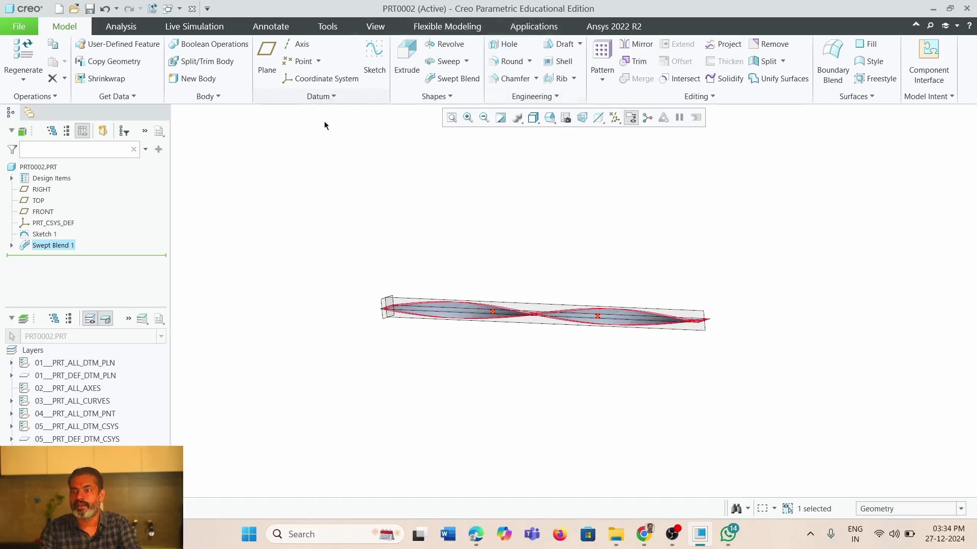
- Start a Toroidal Bend and choose the twisted solid body as the geometry to bend
click(558, 99)
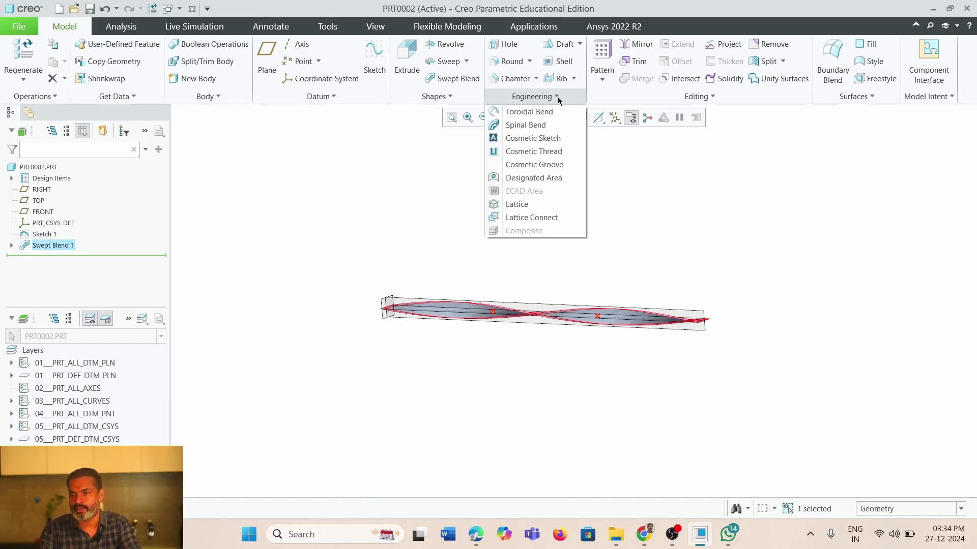
click(539, 112)
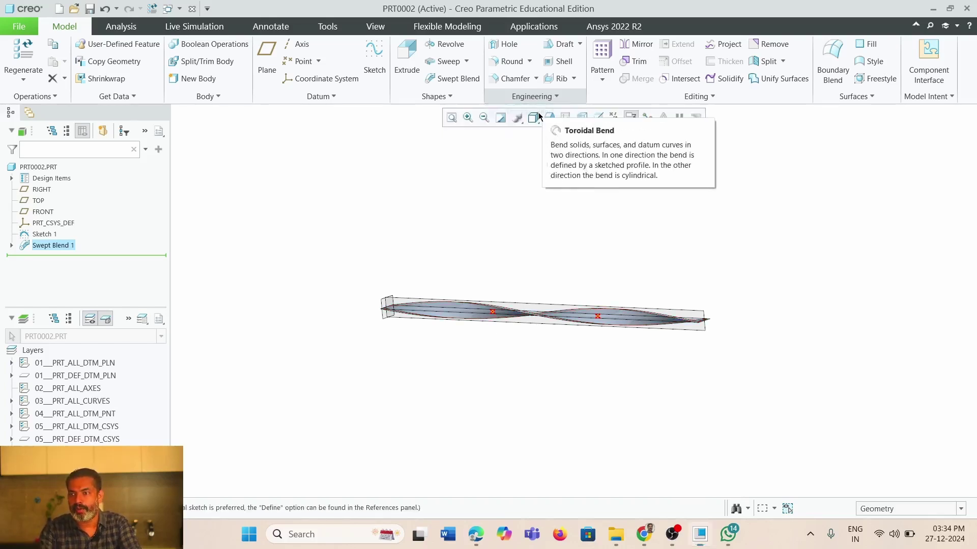
middle_drag(409, 308, 424, 333)
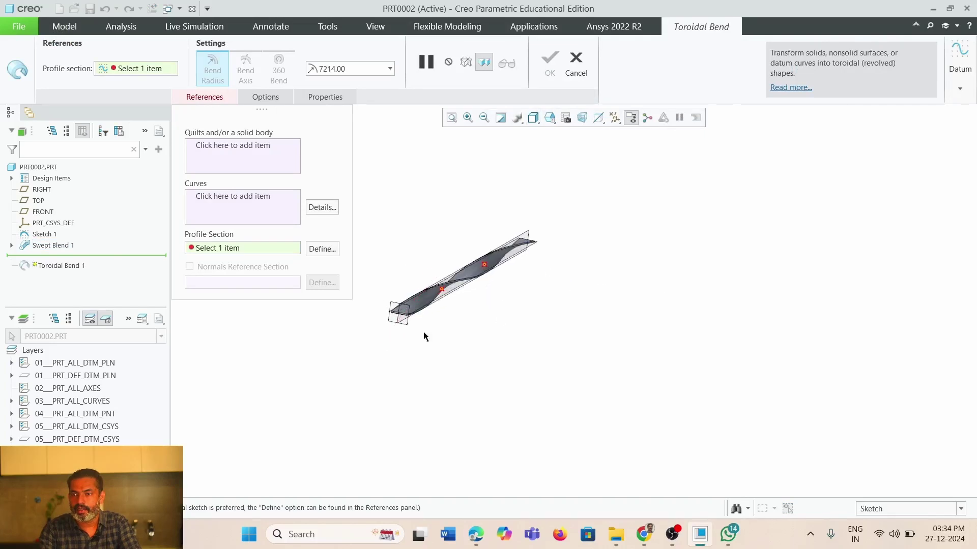
click(209, 150)
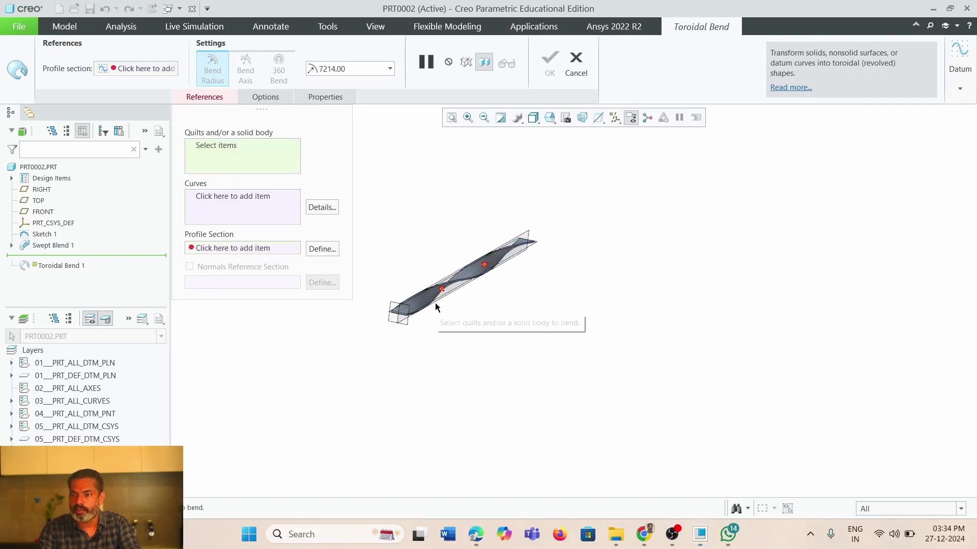
click(427, 299)
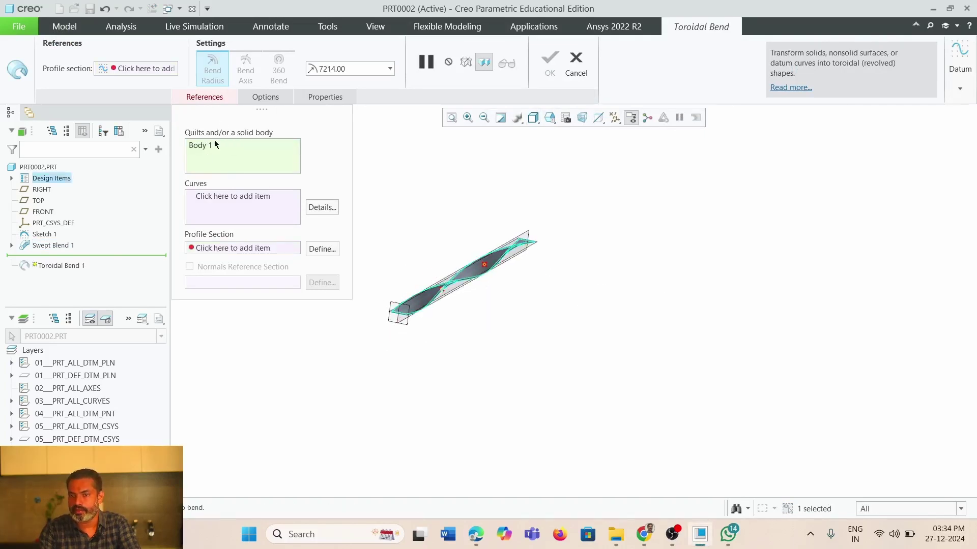
- Define the bend's profile section sketch on the flat end face at the start of the strip, with TOP as the Top orientation reference
click(320, 249)
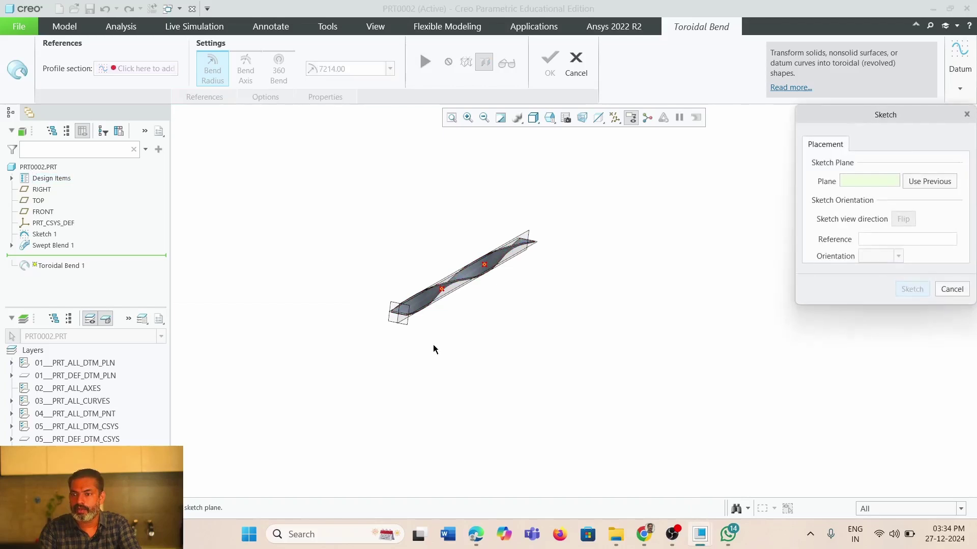
scroll(395, 306, down, 5)
click(413, 304)
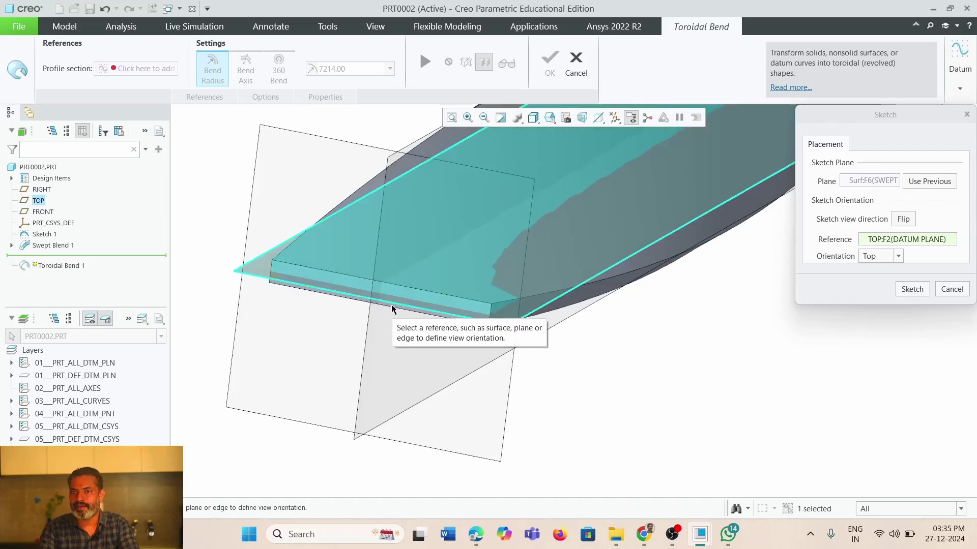
click(911, 289)
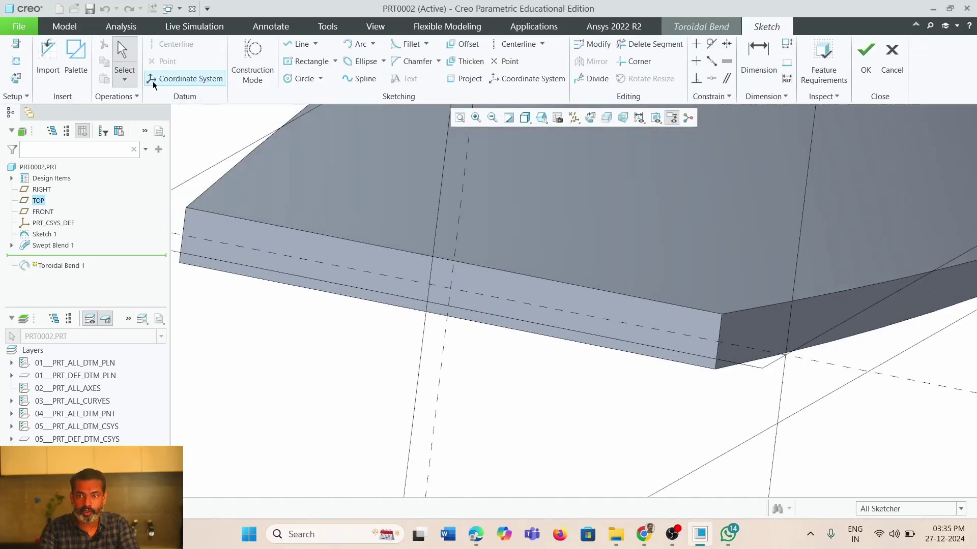
- Place a datum coordinate system at the sketch origin, draw a horizontal line from it to the end face's side edge, and finish the sketch
click(152, 79)
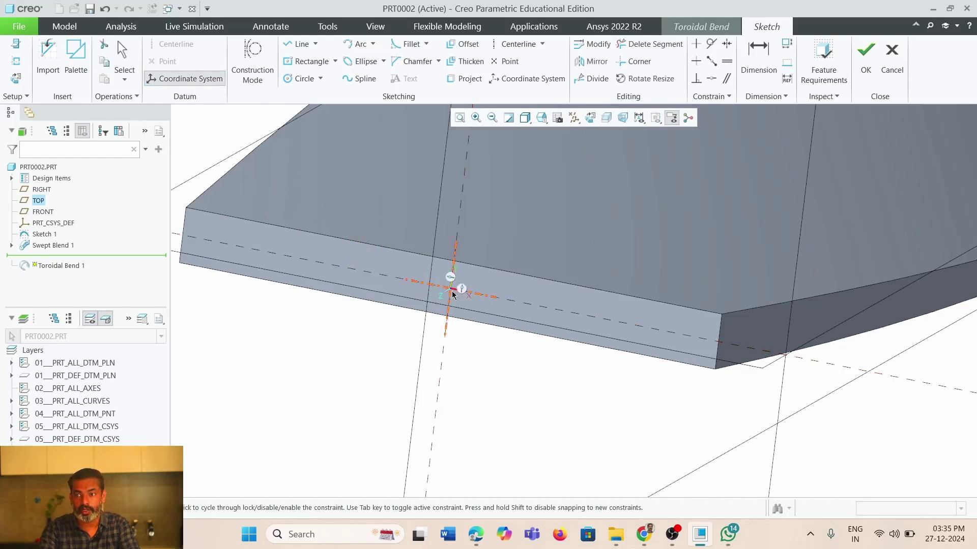
middle_click(507, 362)
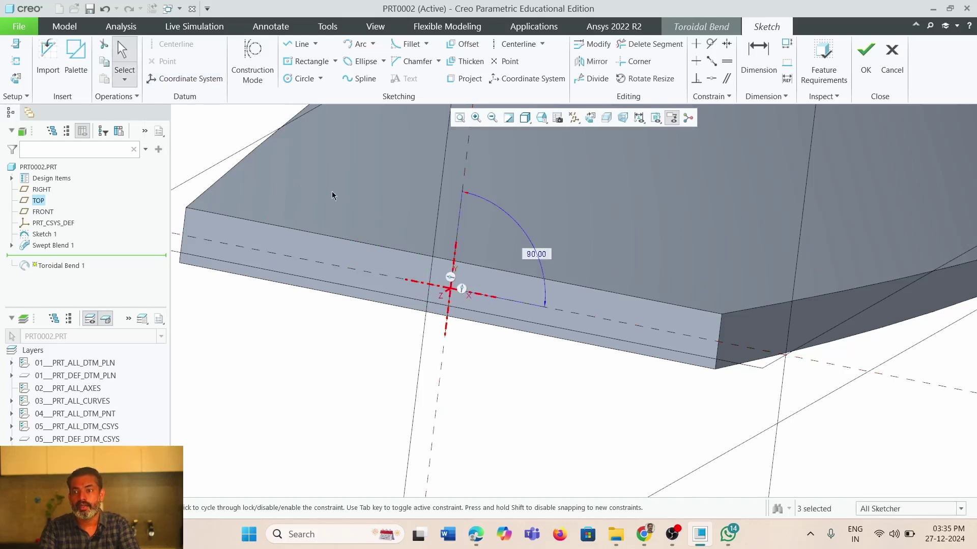
click(295, 44)
click(450, 289)
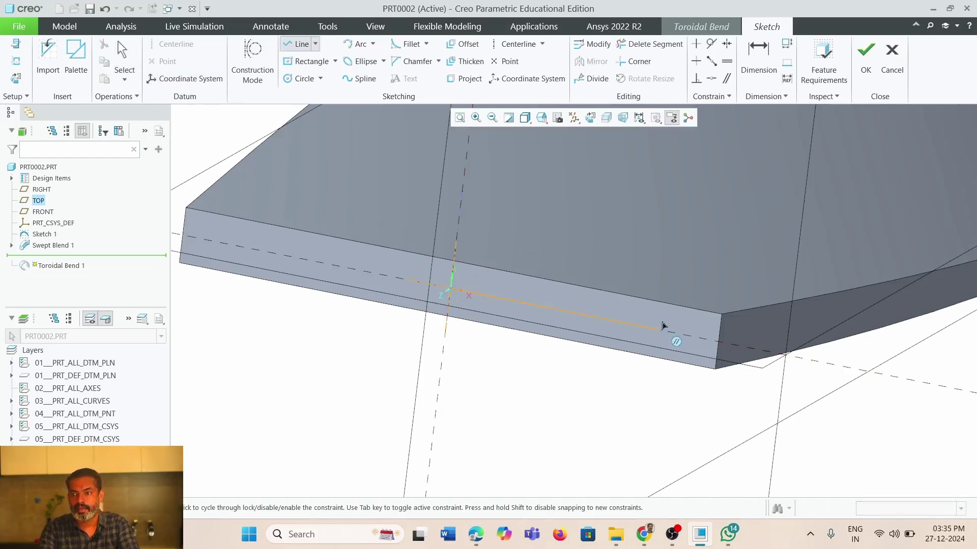
click(719, 342)
middle_click(621, 381)
middle_click(530, 397)
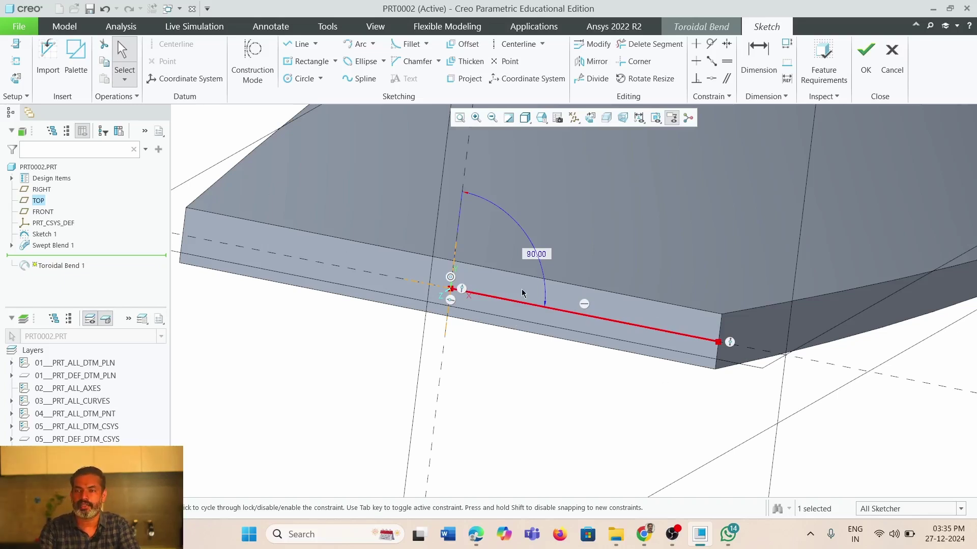
click(865, 82)
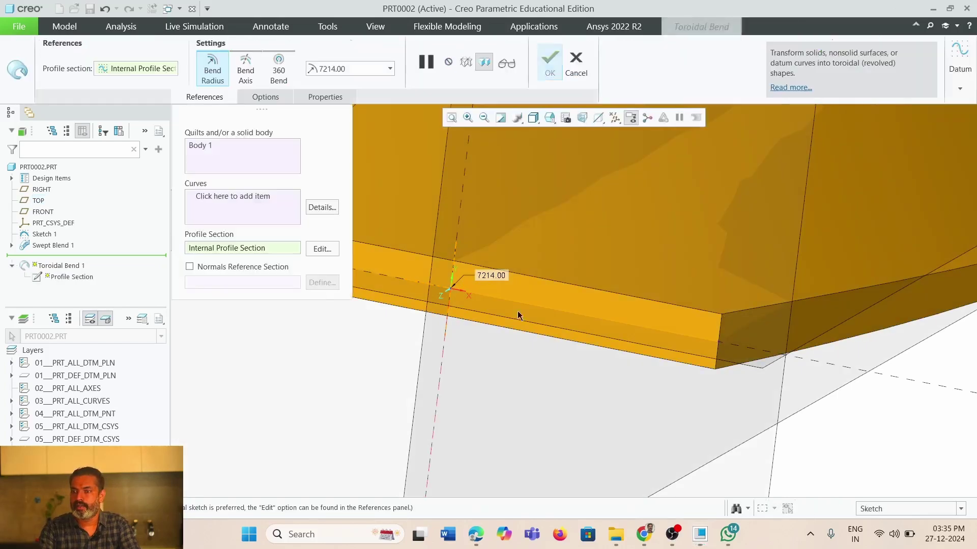
- Change the toroidal bend to 360 Bend and pick the strip's two flat end faces as the planes defining its length
scroll(518, 310, down, 5)
middle_drag(556, 338, 493, 353)
scroll(382, 358, up, 3)
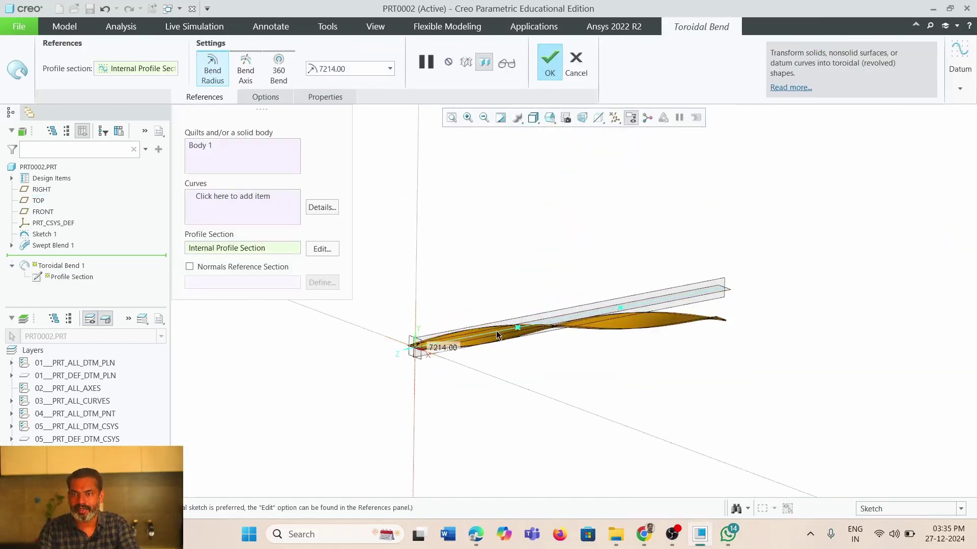
scroll(592, 336, down, 2)
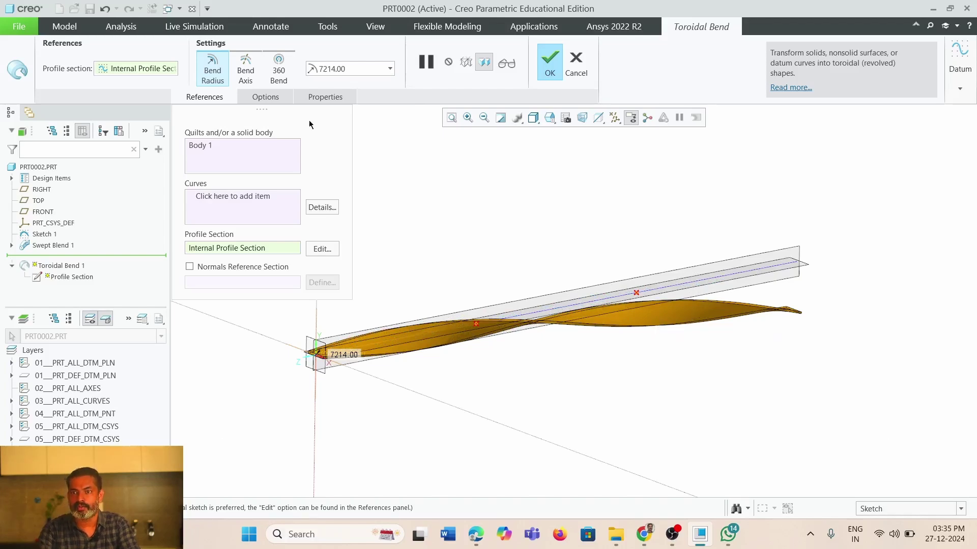
click(279, 74)
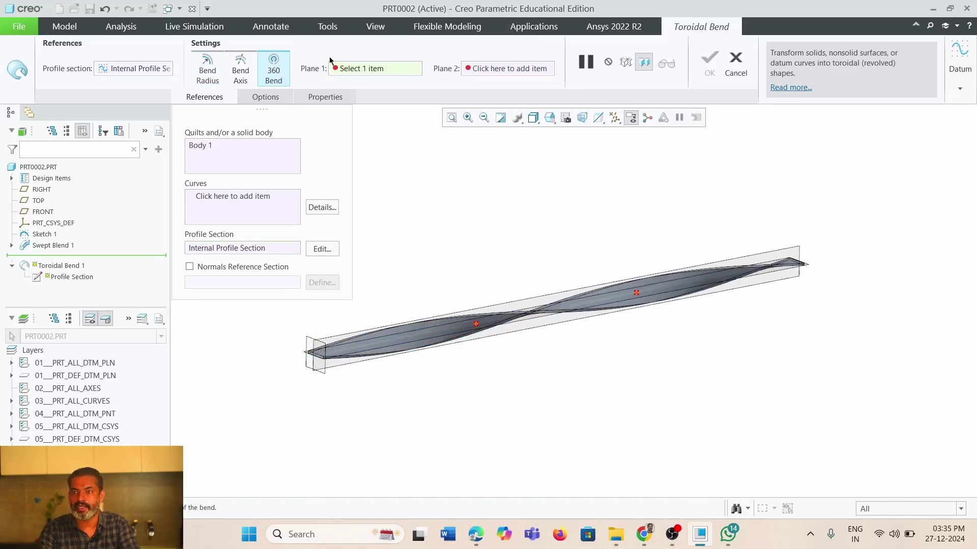
scroll(298, 333, down, 6)
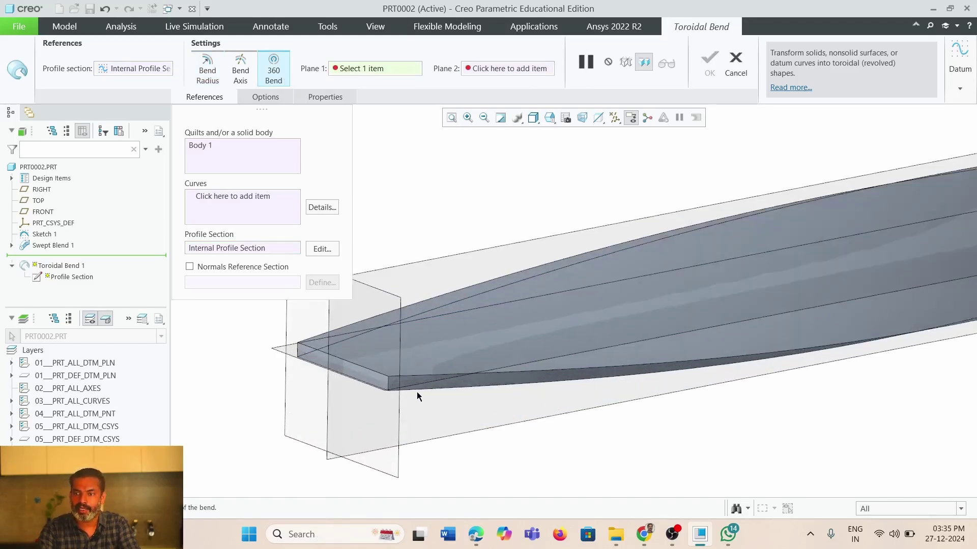
click(334, 370)
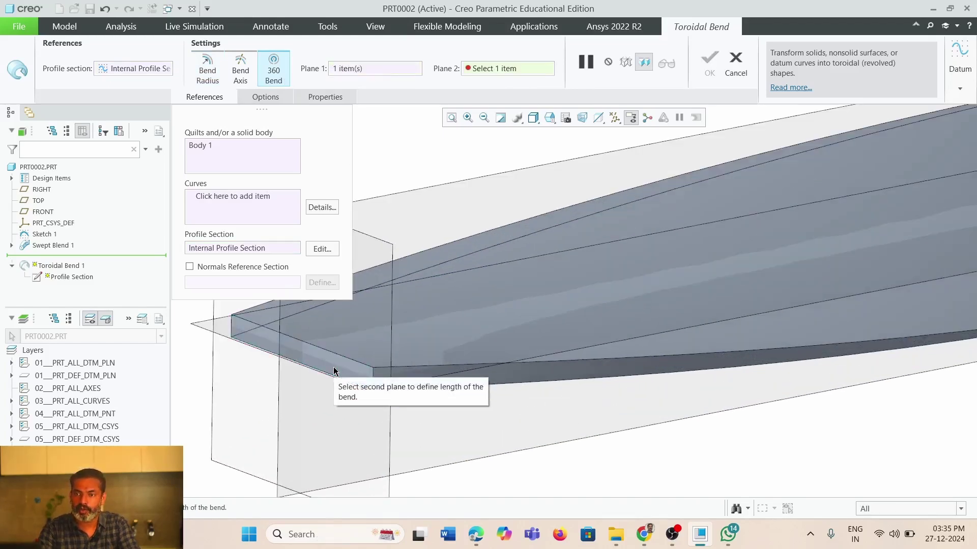
scroll(399, 383, up, 8)
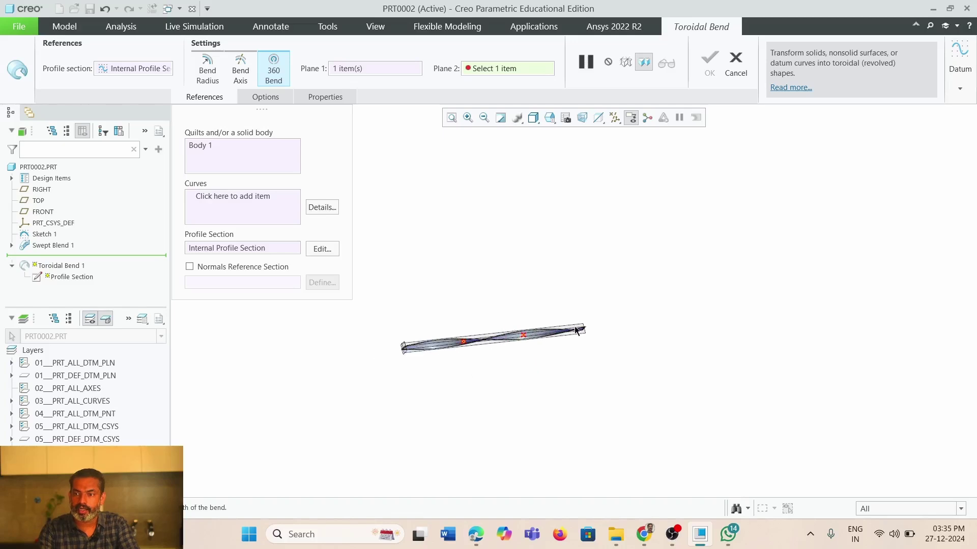
scroll(591, 345, down, 8)
scroll(599, 327, down, 3)
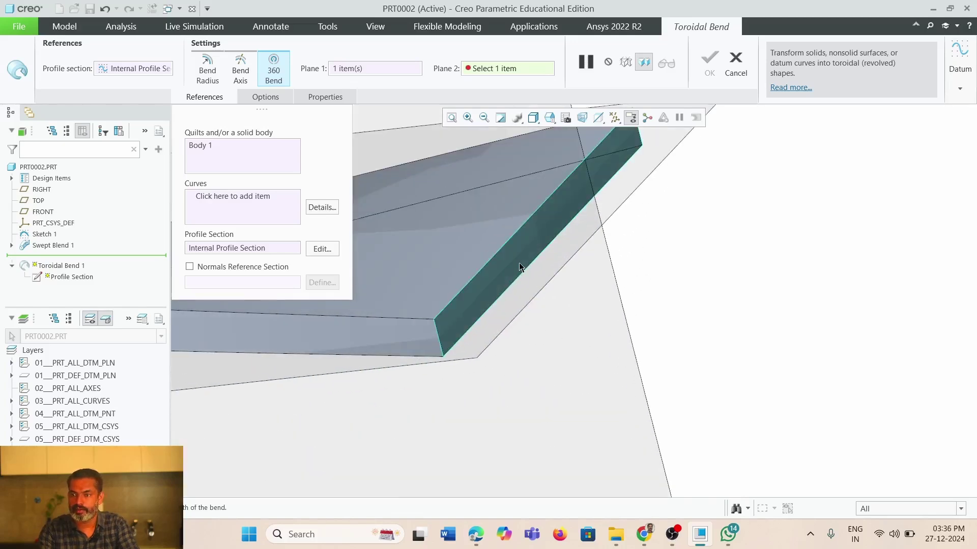
click(519, 263)
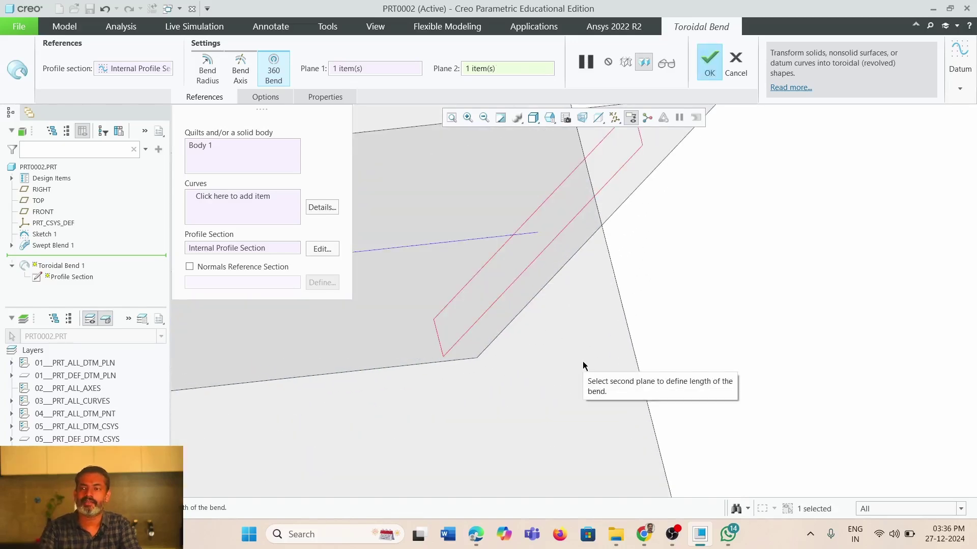
- Check the closed twisted ring preview from several orientations and complete the toroidal bend
scroll(580, 358, up, 10)
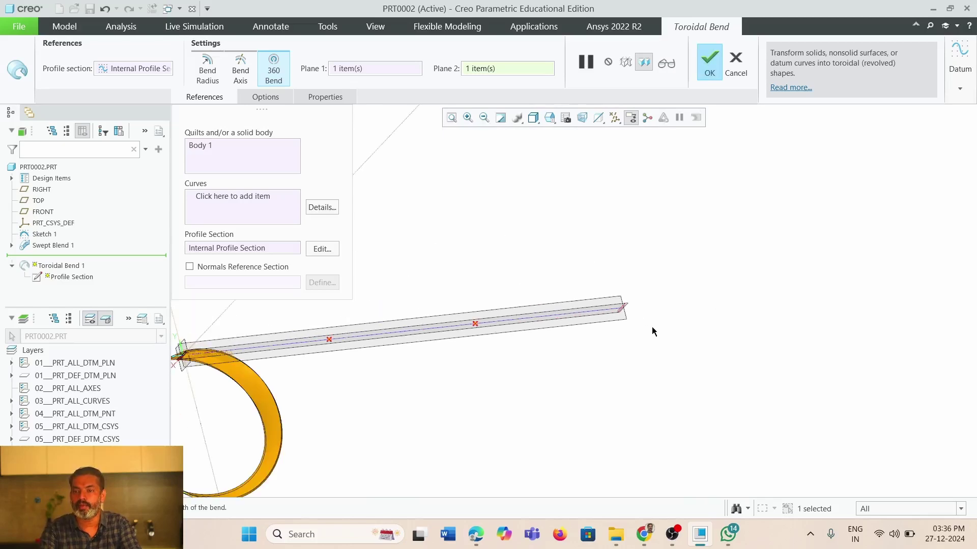
middle_drag(522, 363, 538, 356)
scroll(512, 342, down, 5)
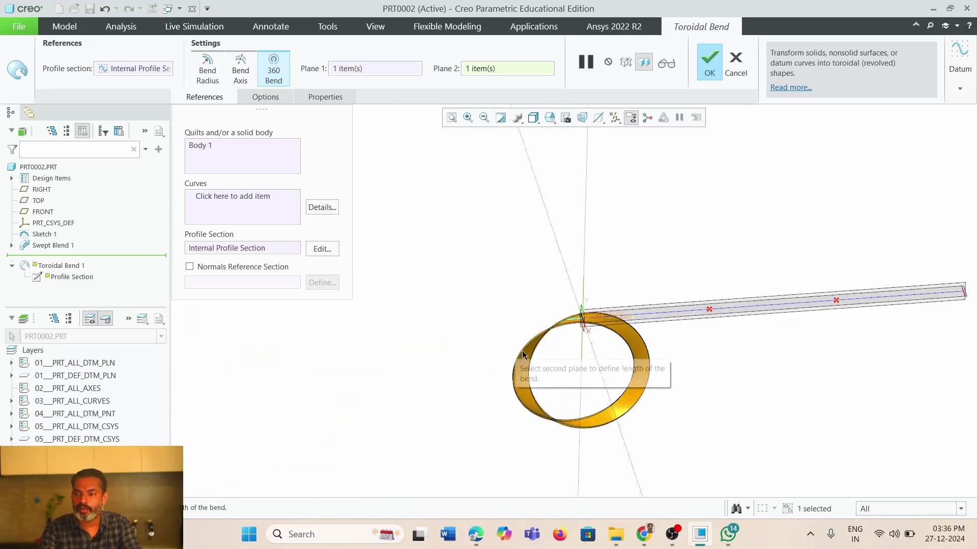
scroll(620, 374, down, 3)
middle_drag(616, 344, 610, 291)
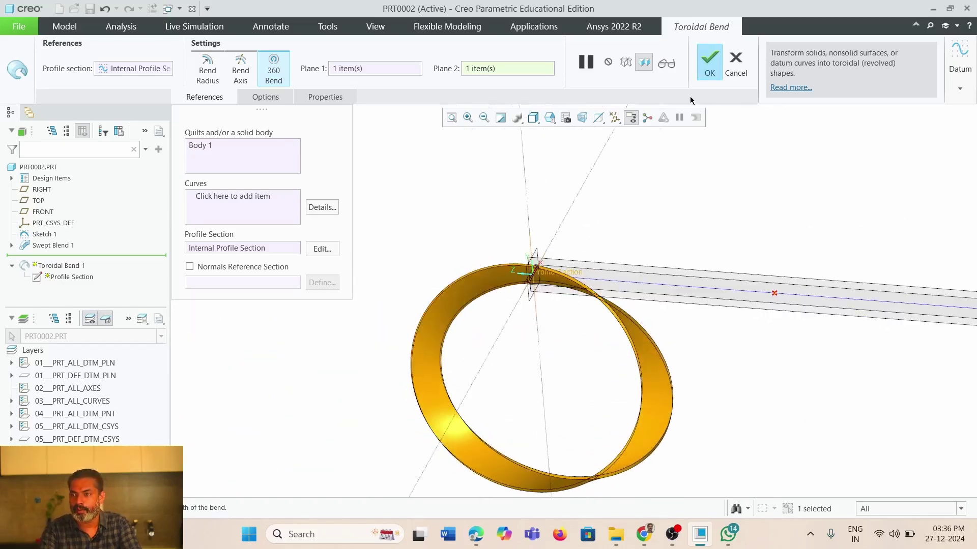
click(704, 78)
scroll(593, 331, up, 8)
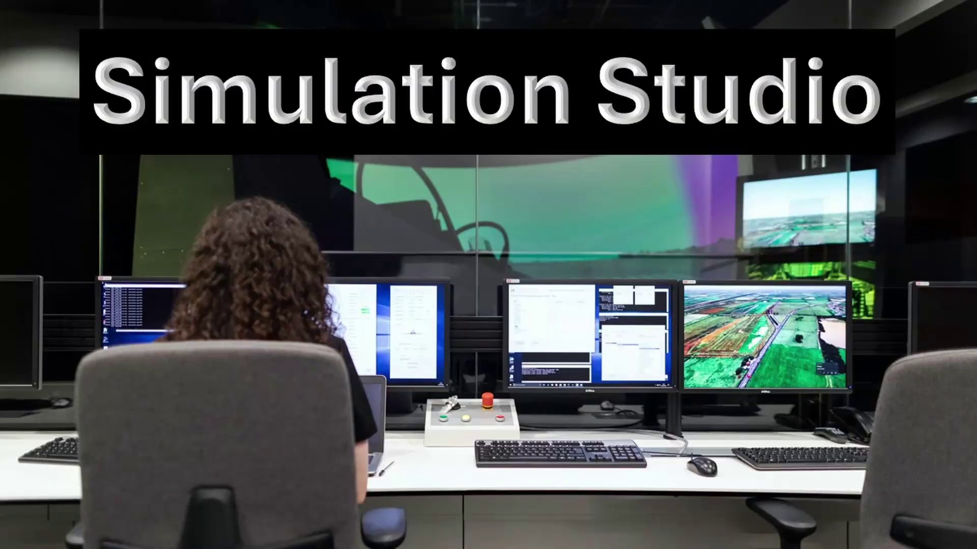